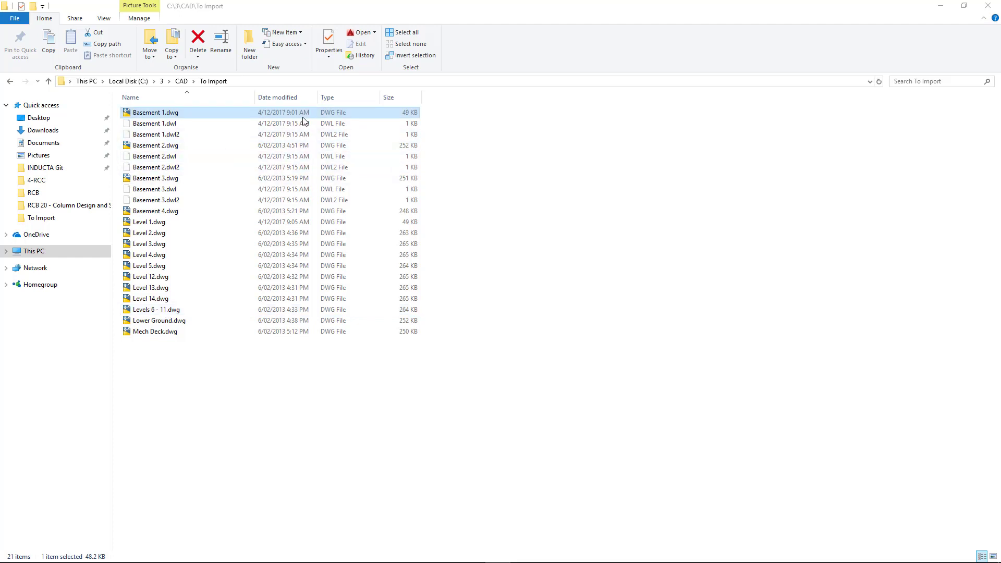
Step: Switch to RCB and set the total number of storeys to 20 in the Storey Heights settings
{"action": "left_click", "coordinate": [940, 8]}
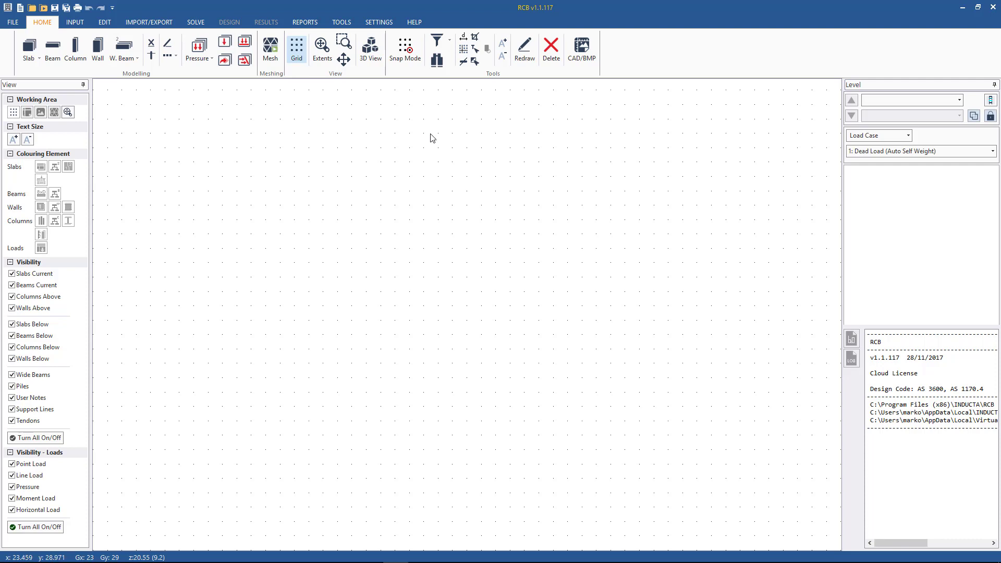
{"action": "left_click", "coordinate": [944, 104]}
{"action": "left_click", "coordinate": [78, 23]}
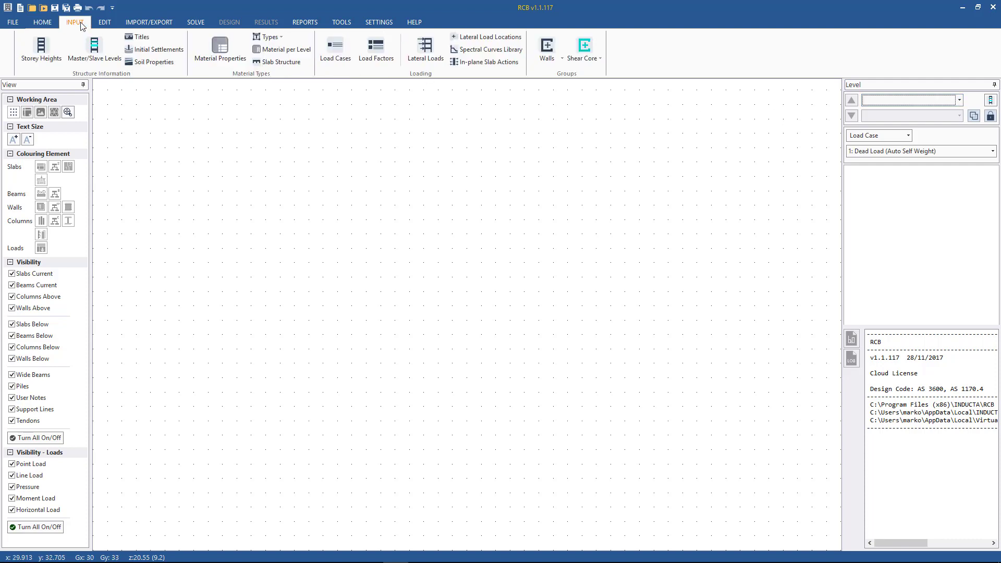
{"action": "left_click", "coordinate": [39, 51]}
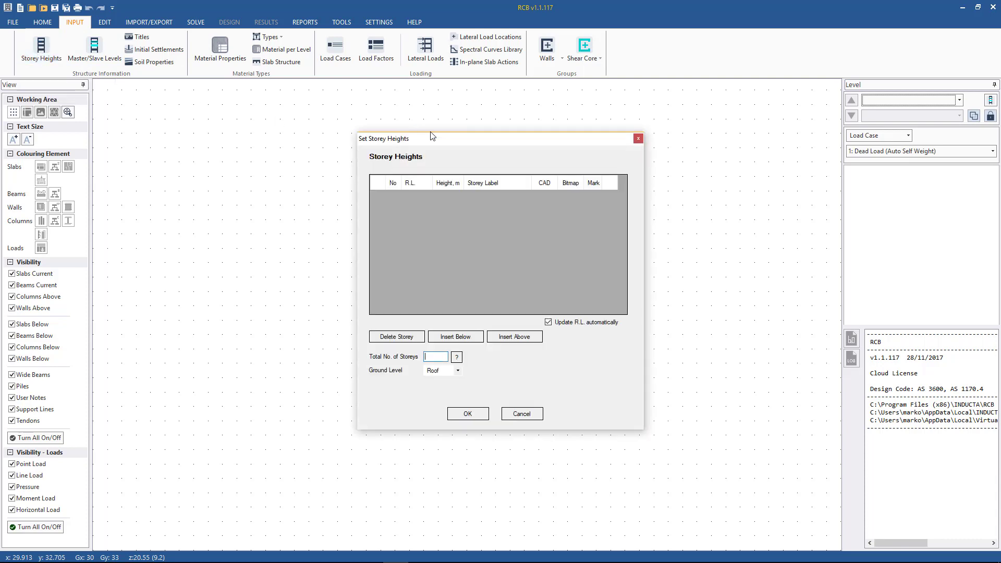
{"action": "left_click_drag", "start_coordinate": [431, 142], "coordinate": [405, 123]}
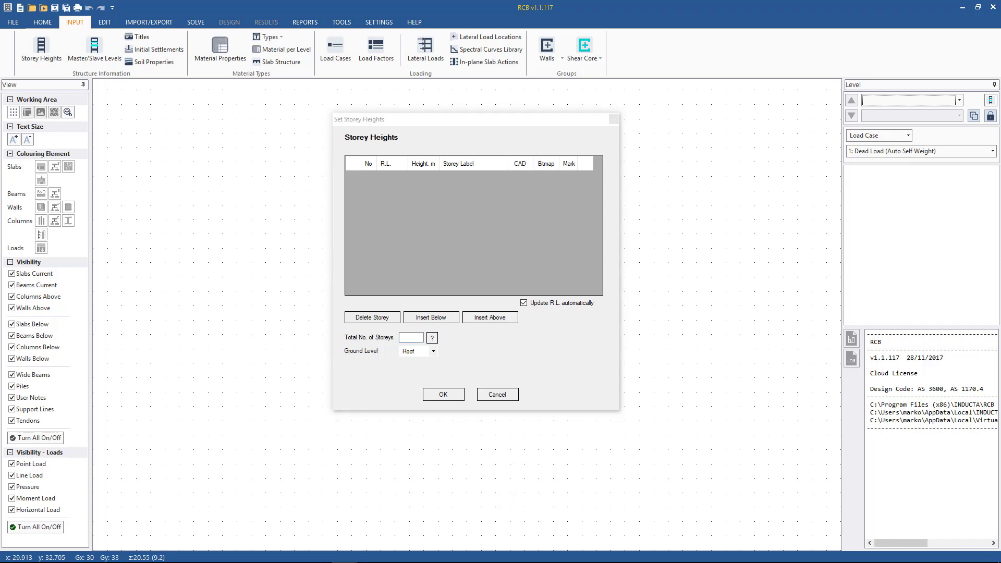
{"action": "left_click", "coordinate": [484, 368]}
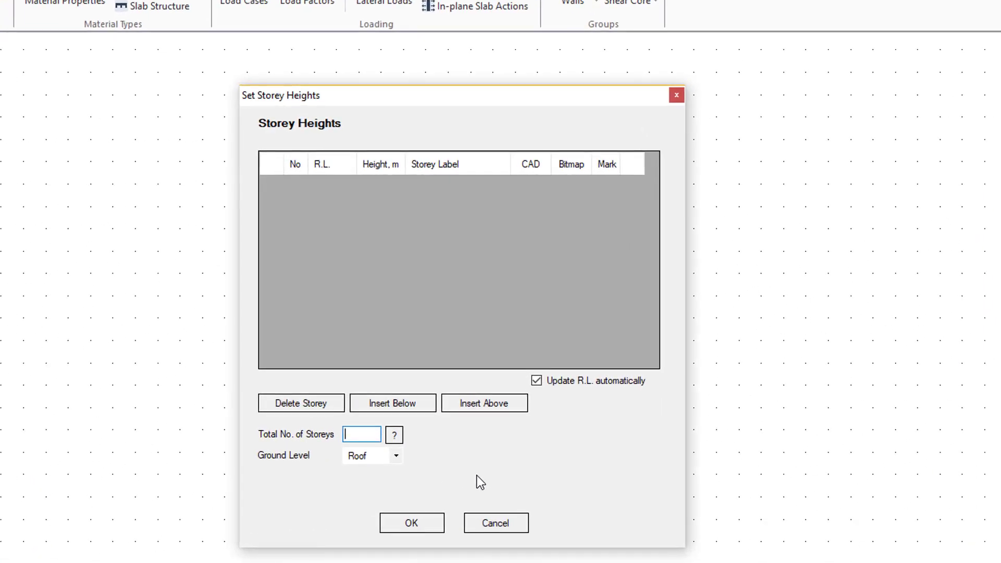
{"action": "type", "text": "20"}
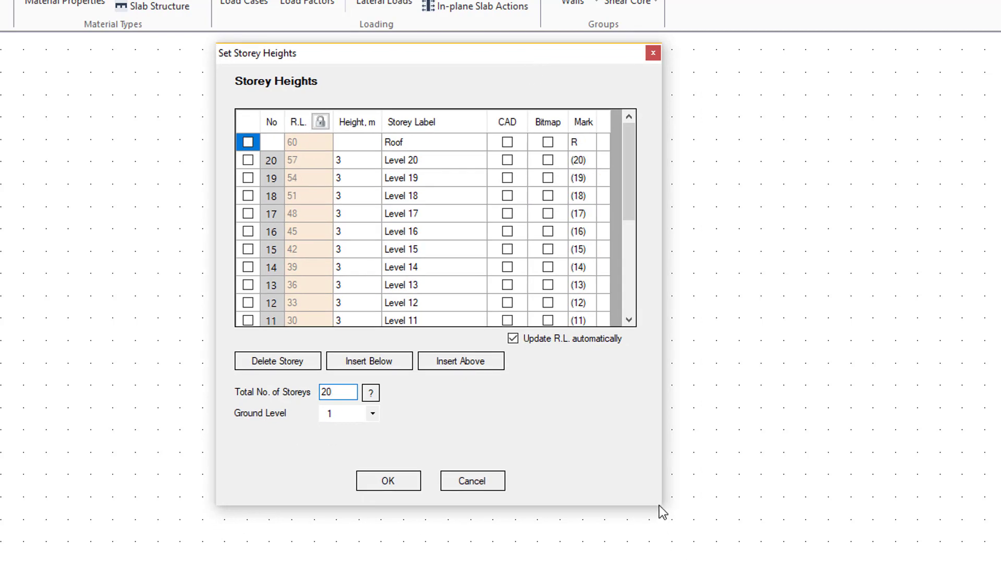
Step: Set the ground level of the building to storey 5
{"action": "left_click_drag", "start_coordinate": [629, 206], "coordinate": [637, 297]}
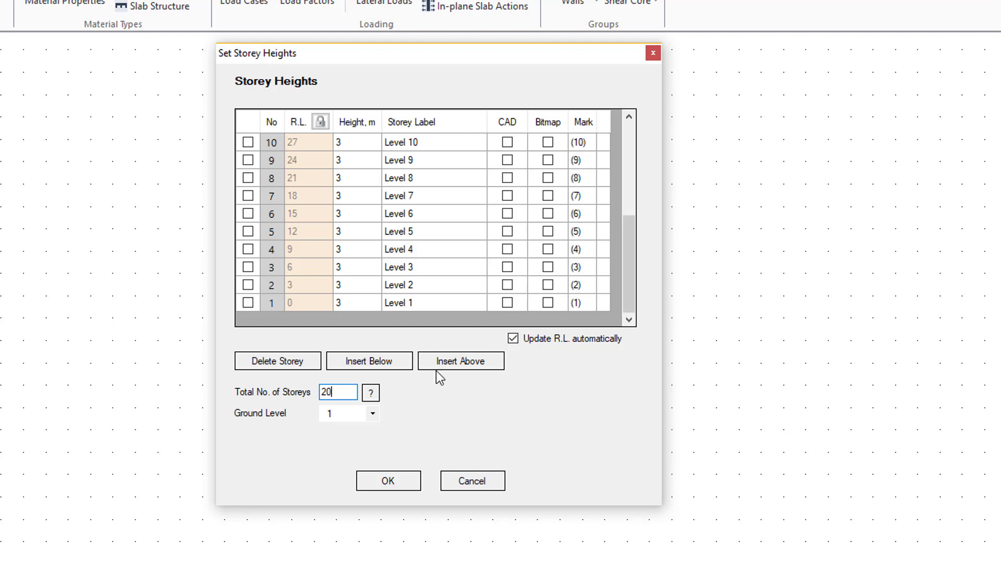
{"action": "left_click", "coordinate": [363, 414]}
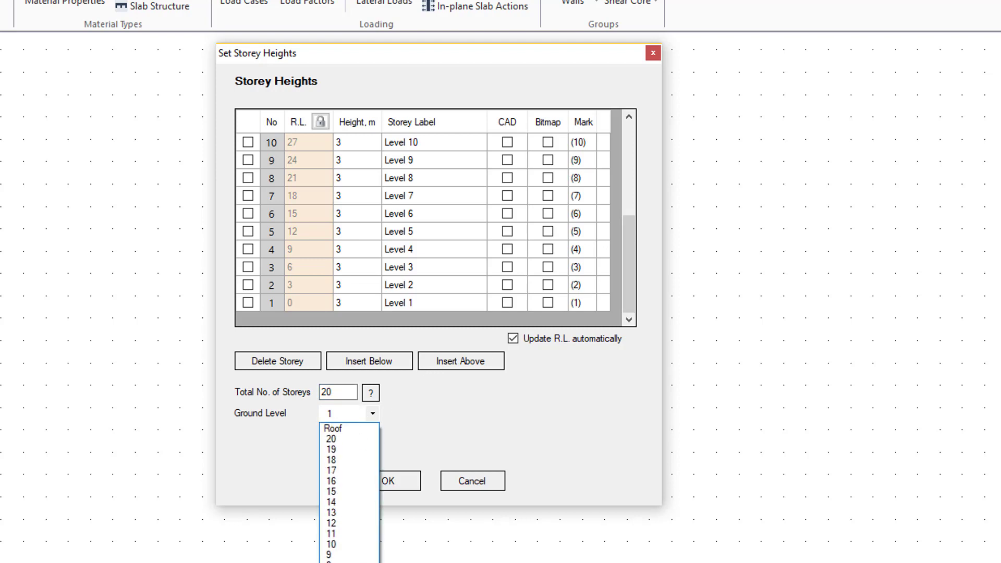
{"action": "left_click", "coordinate": [331, 561]}
Step: Label storeys 1 to 9 in ascending order as B4, B3, B2, B1, LG, L1, L2, L3 and L4
{"action": "left_click", "coordinate": [423, 301]}
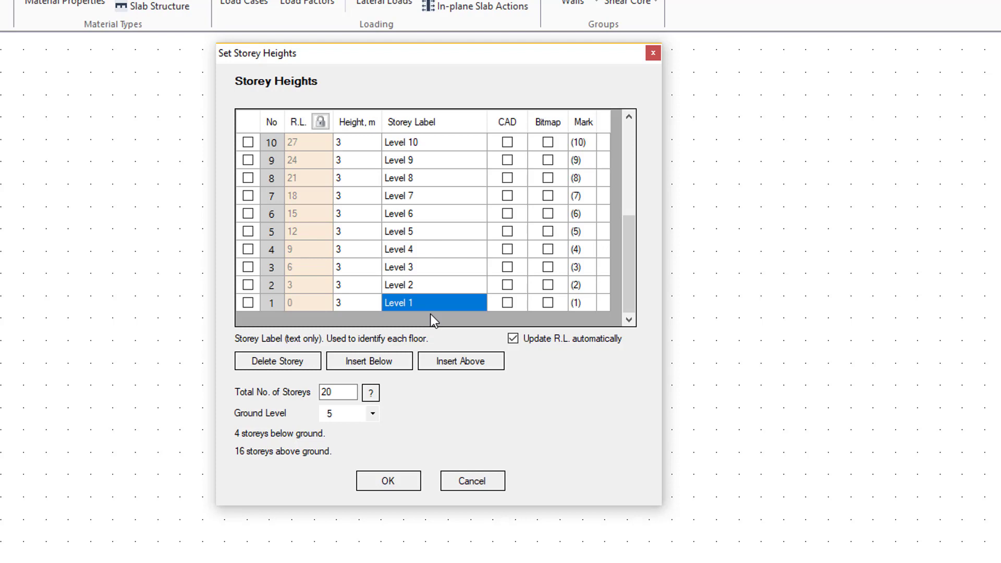
{"action": "type", "text": "B4"}
{"action": "key", "text": "Up"}
{"action": "type", "text": "B3"}
{"action": "key", "text": "Up"}
{"action": "type", "text": "B2"}
{"action": "key", "text": "Up"}
{"action": "type", "text": "B1"}
{"action": "key", "text": "Up"}
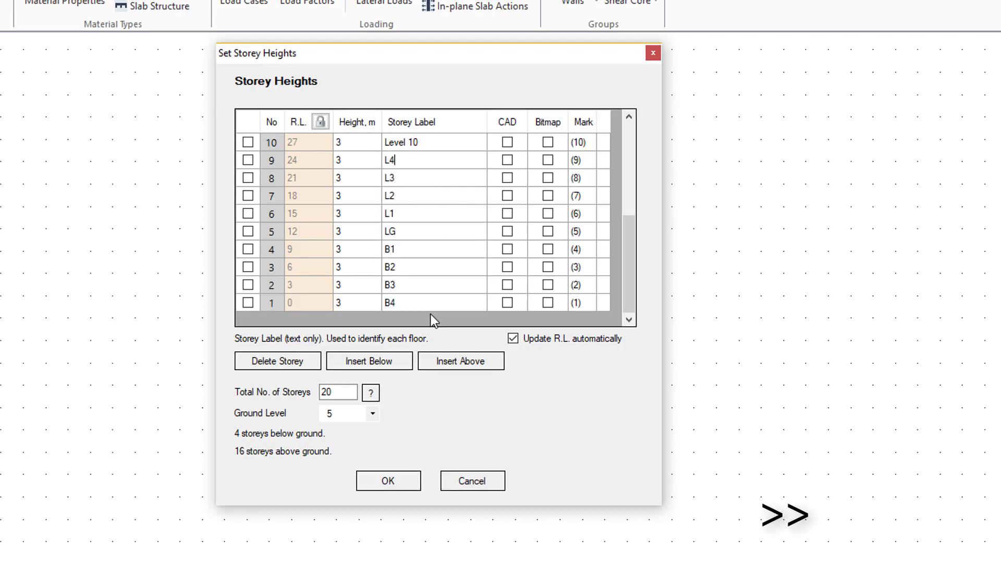
Step: Label storeys 10 to 15 in ascending order as L5, L6, L7, L8, L9 and L10
{"action": "key", "text": "Up"}
{"action": "type", "text": "L5"}
{"action": "key", "text": "Up"}
{"action": "type", "text": "L6"}
{"action": "key", "text": "Up"}
{"action": "type", "text": "L7"}
{"action": "key", "text": "Up"}
{"action": "type", "text": "L8"}
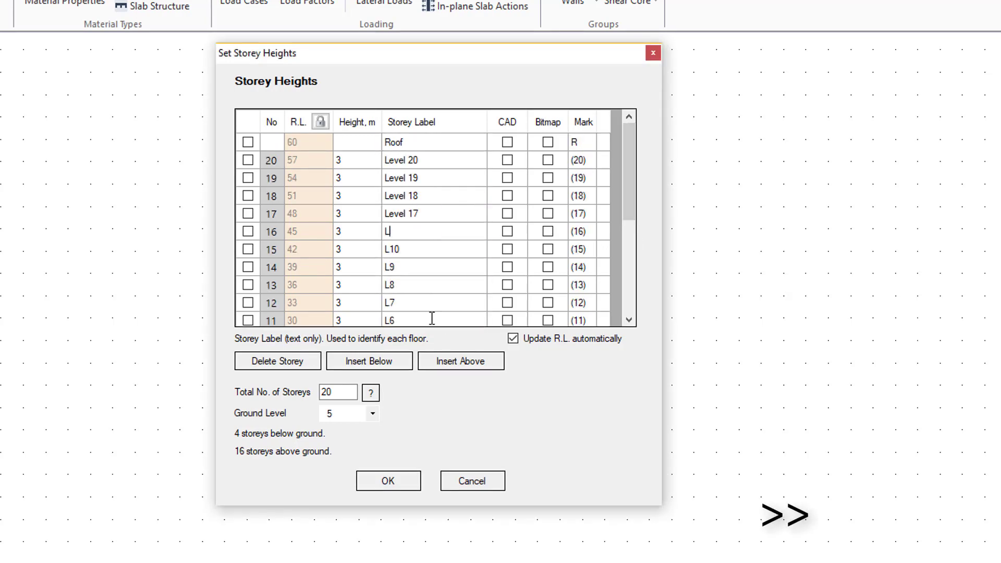
Step: Label storeys 16 to 19 as L11, L12, L13 and L14, and storey 20 as Main Roof
{"action": "type", "text": "11"}
{"action": "key", "text": "Up"}
{"action": "type", "text": "L12"}
{"action": "key", "text": "Up"}
{"action": "type", "text": "L13"}
{"action": "key", "text": "Up"}
{"action": "type", "text": "L14"}
{"action": "key", "text": "Up"}
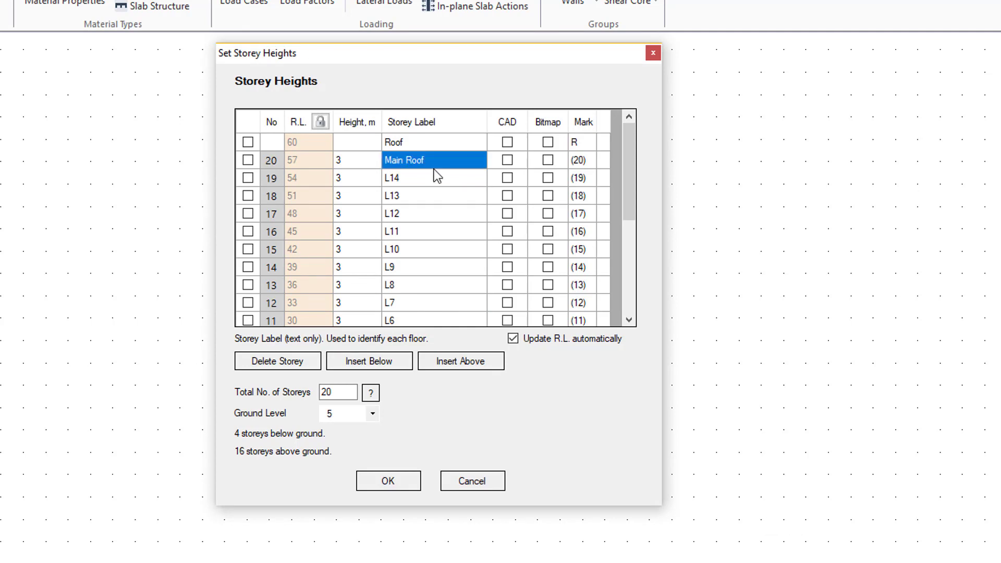
{"action": "key", "text": "Up"}
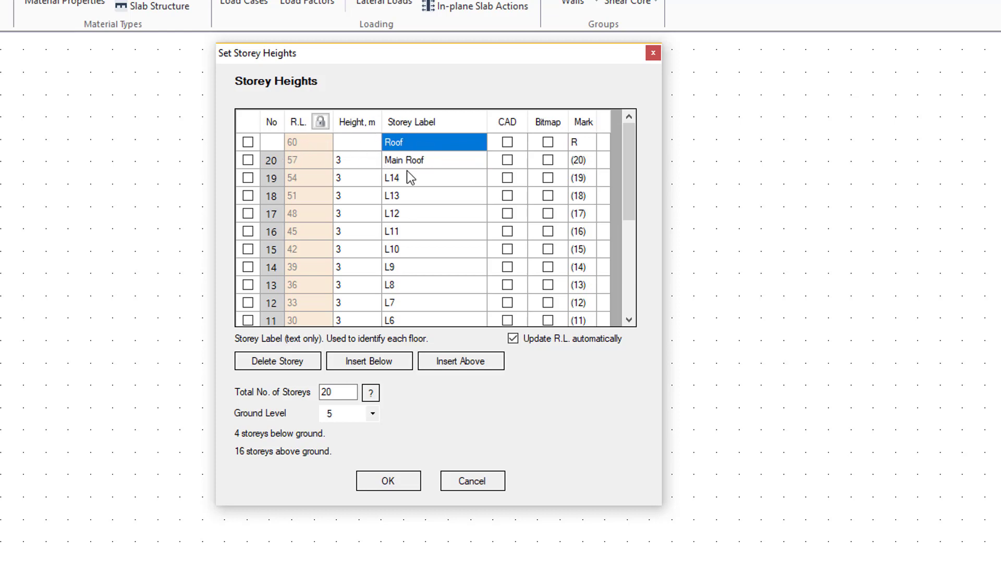
{"action": "left_click", "coordinate": [420, 168]}
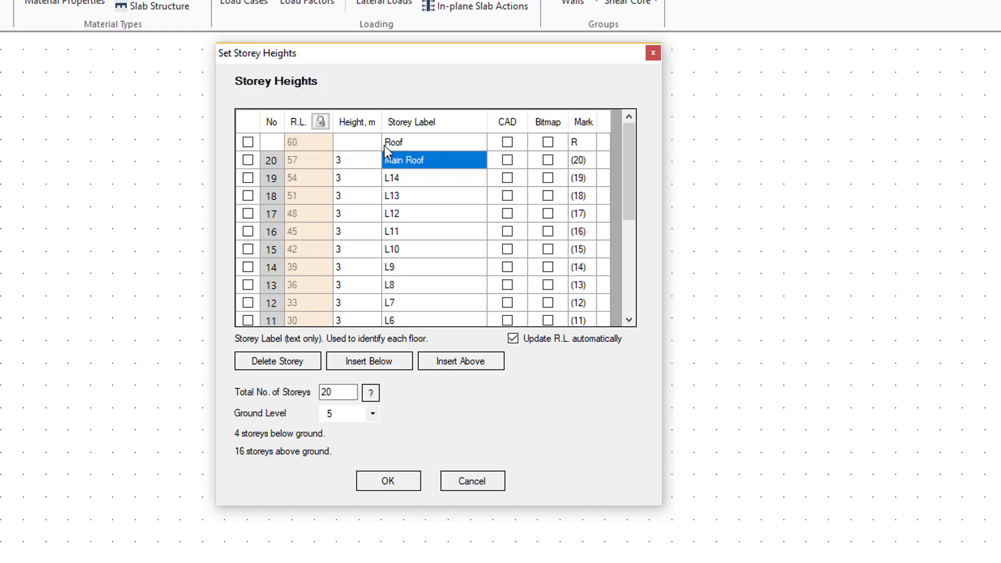
Step: Try a storey height of 2.8 m for B4 and return it to 3 m
{"action": "left_click_drag", "start_coordinate": [627, 160], "coordinate": [645, 285]}
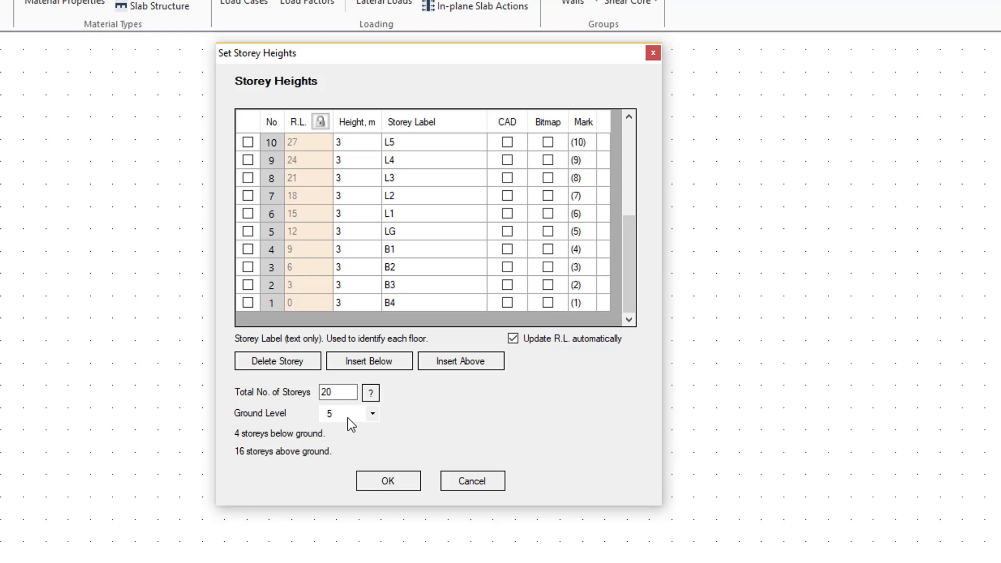
{"action": "left_click", "coordinate": [393, 233]}
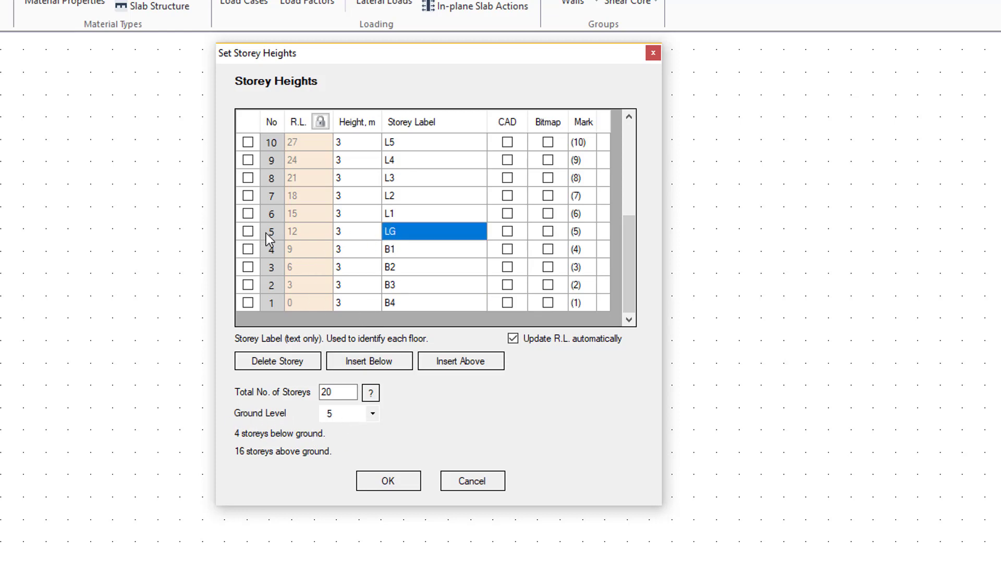
{"action": "left_click", "coordinate": [271, 235]}
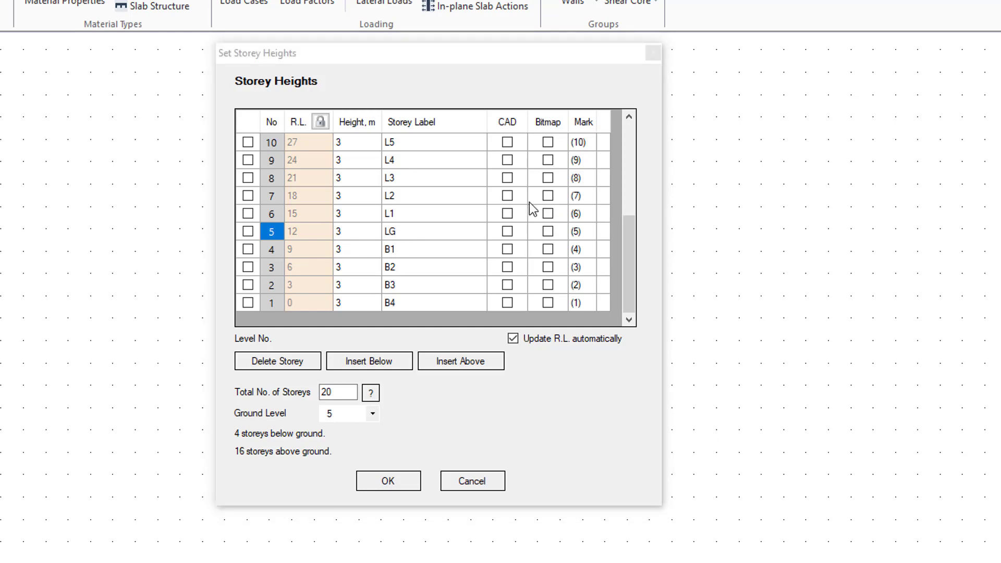
{"action": "left_click", "coordinate": [361, 301]}
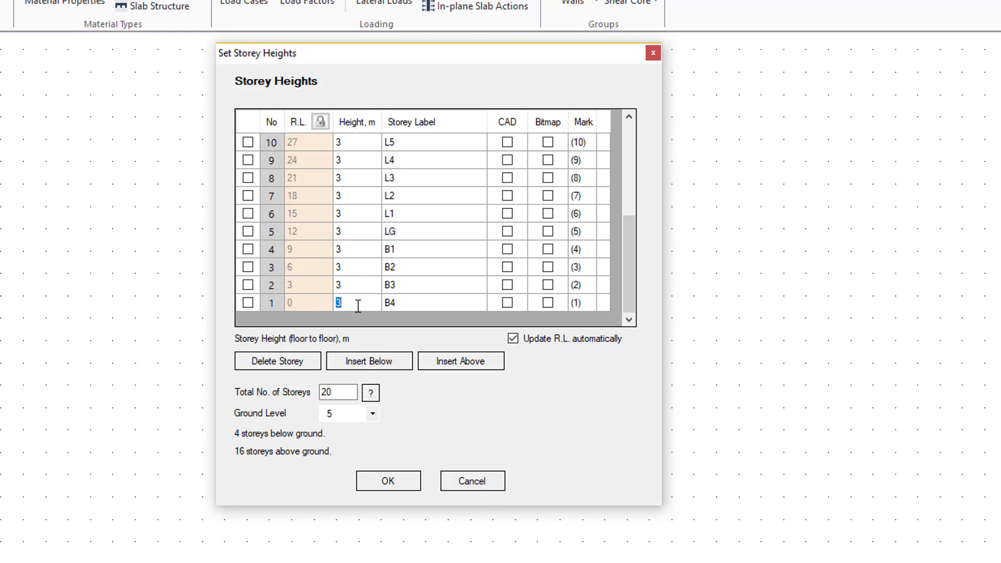
{"action": "type", "text": "2.8"}
{"action": "left_click", "coordinate": [354, 284]}
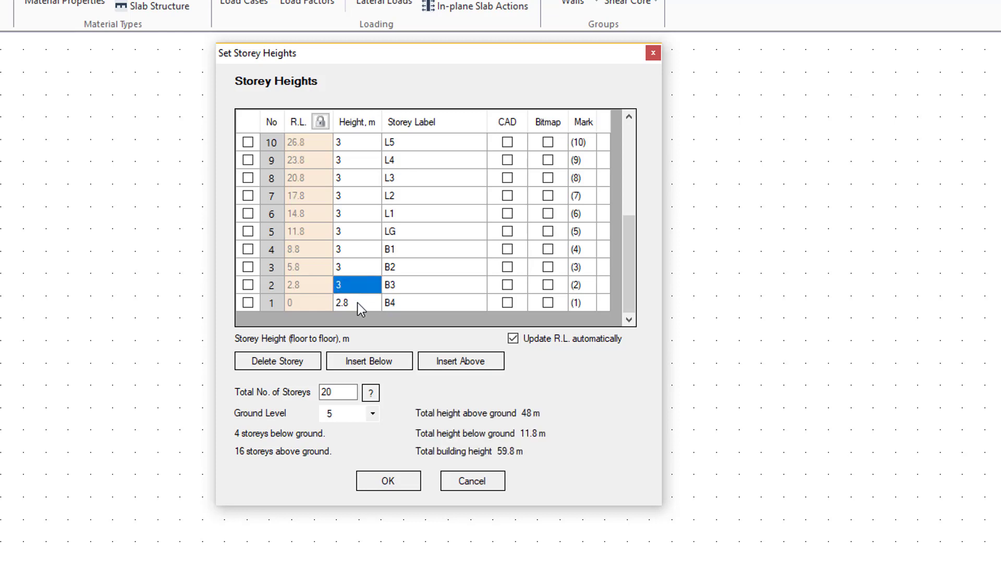
{"action": "left_click", "coordinate": [361, 307]}
{"action": "type", "text": "3"}
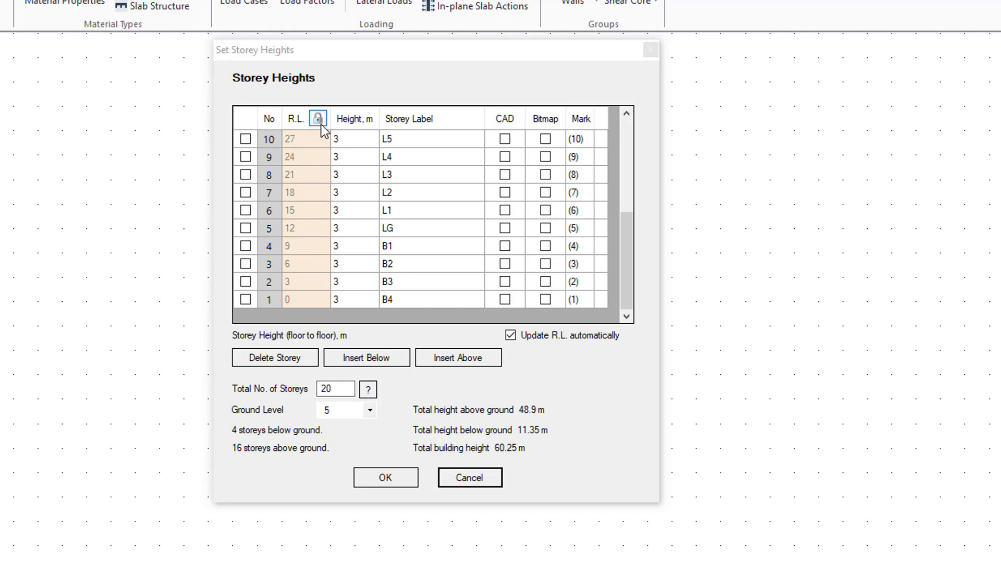
Step: Unlock the R.L. values for editing instead of the heights and try to set the R.L. of B4 to 10
{"action": "left_click", "coordinate": [318, 118]}
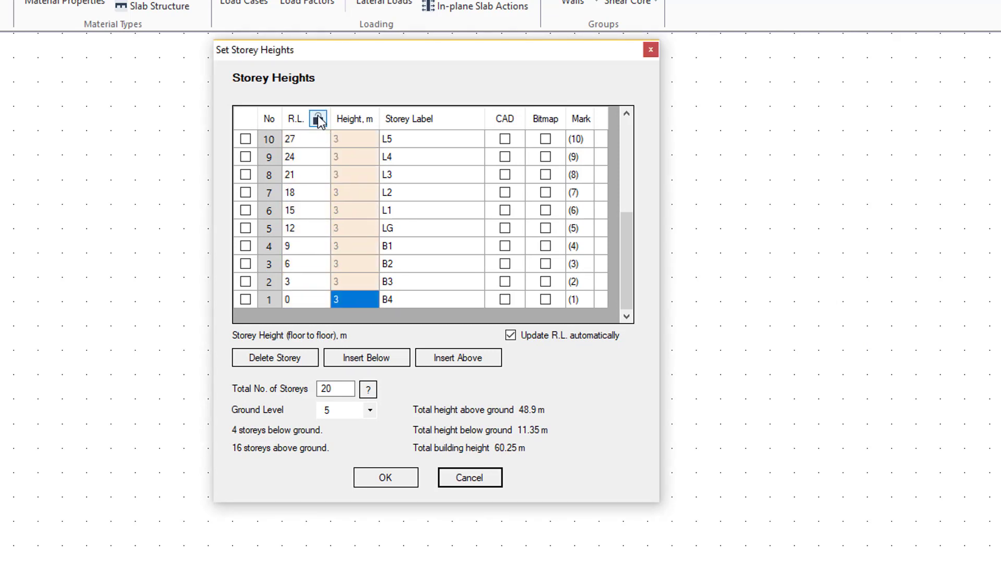
{"action": "left_click", "coordinate": [312, 301]}
{"action": "left_click", "coordinate": [312, 301]}
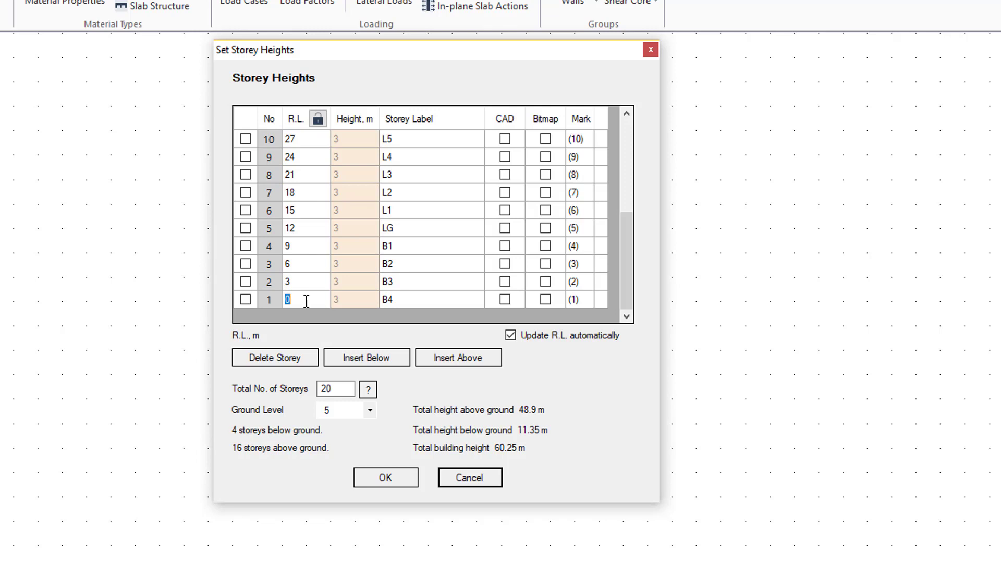
{"action": "type", "text": "10"}
{"action": "left_click", "coordinate": [304, 282]}
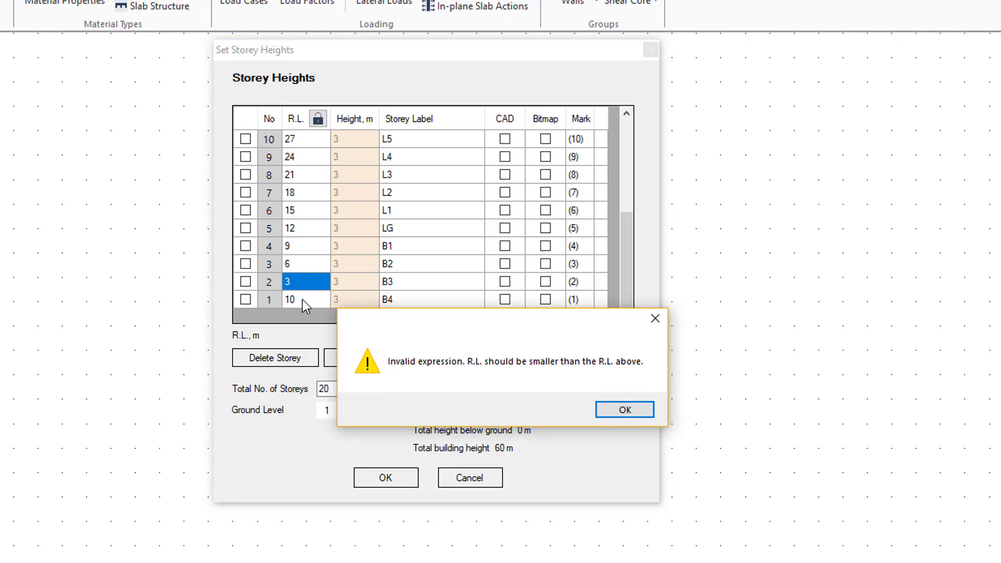
{"action": "left_click", "coordinate": [632, 413]}
Step: Set the R.L. of Roof to 70.25 and the R.L. of Main Roof to 66.75
{"action": "left_click_drag", "start_coordinate": [618, 241], "coordinate": [618, 122]}
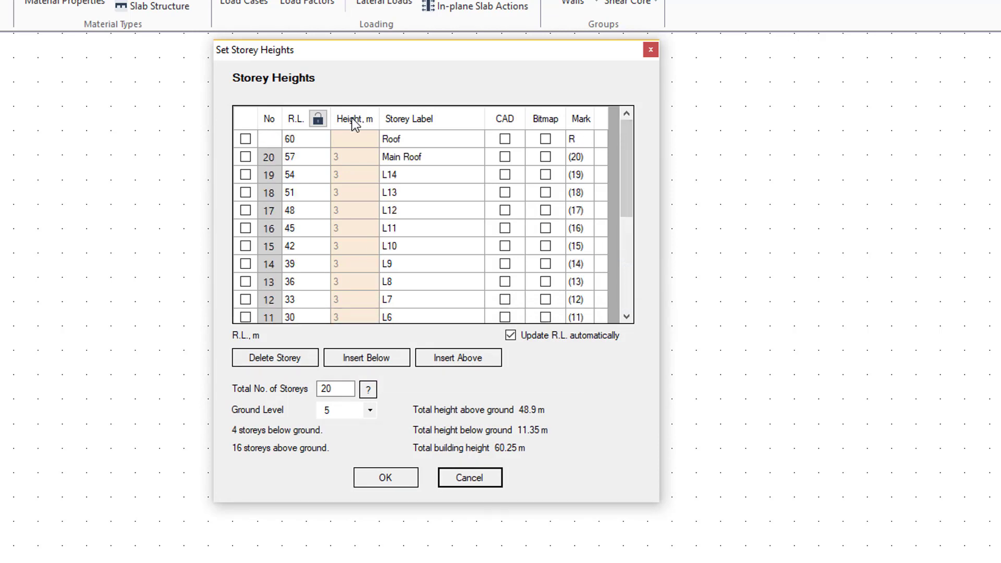
{"action": "type", "text": "70.25"}
{"action": "key", "text": "Return"}
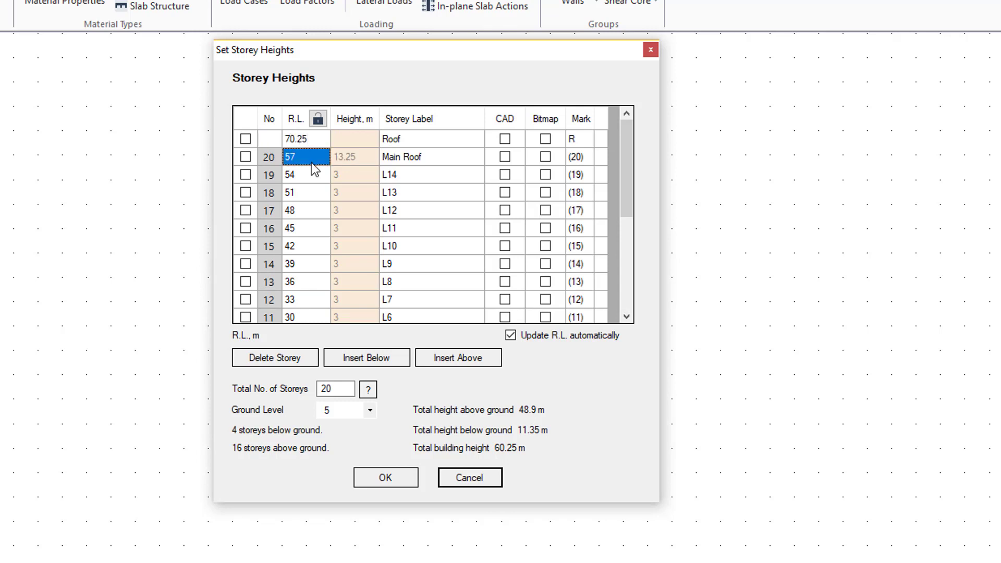
{"action": "key", "text": "Return"}
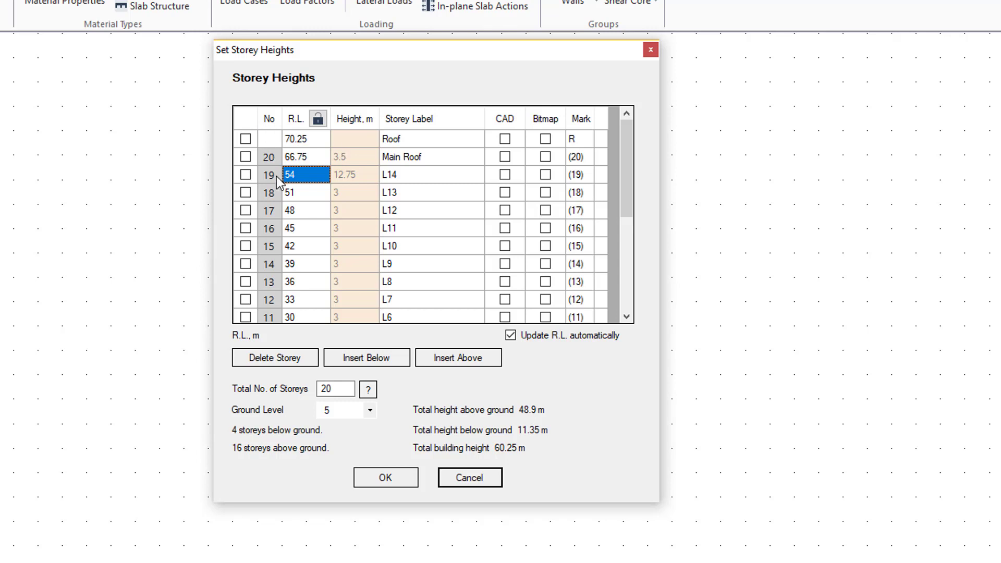
Step: Set R.L.s of 63.55 (L14) down to 24.55 (L1) in 3 m steps, plus LG 21.35, B1 18.4, B2 15.6, B3 12.8 and B4 10
{"action": "type", "text": "63.55 60.55 57.55 54.55 51.55 48.55 45.55 42.55 39.55 36.55 33.55 30.55 27.55 24.55 21.35 18.4 15.6 12.8"}
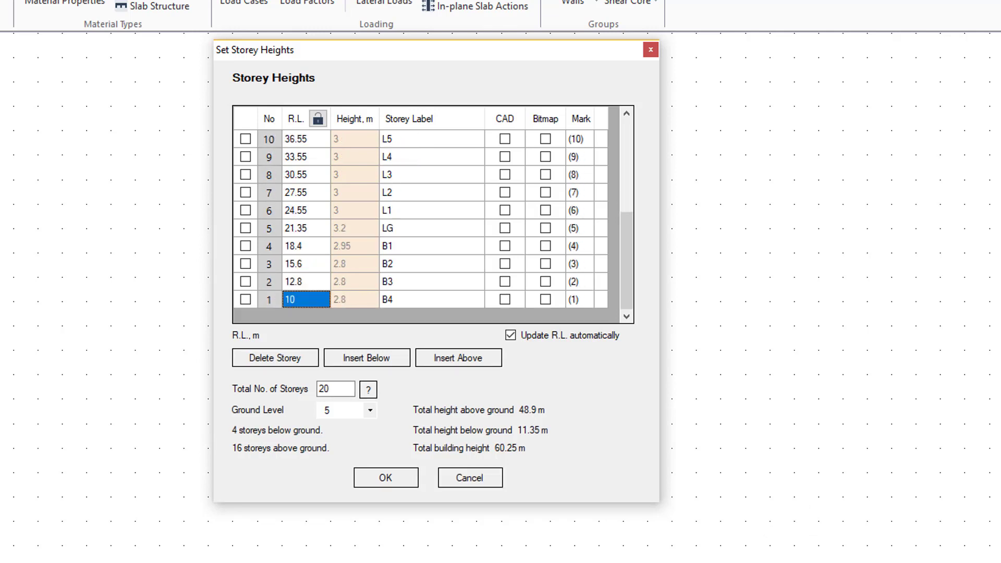
{"action": "left_click", "coordinate": [442, 286]}
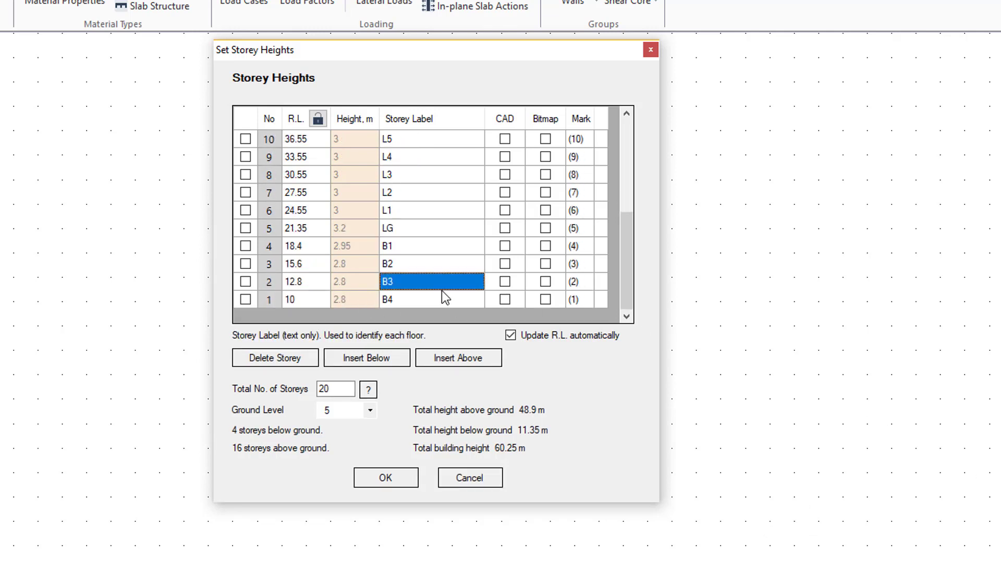
{"action": "left_click", "coordinate": [418, 300]}
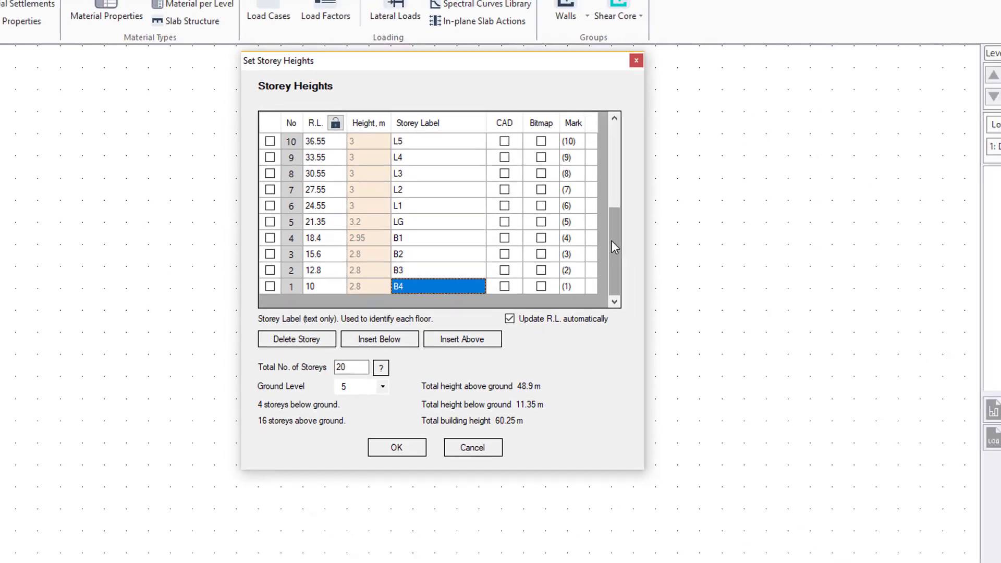
Step: Apply the storey heights and accept a finite element mesh size of 1.0 m
{"action": "left_click", "coordinate": [412, 452]}
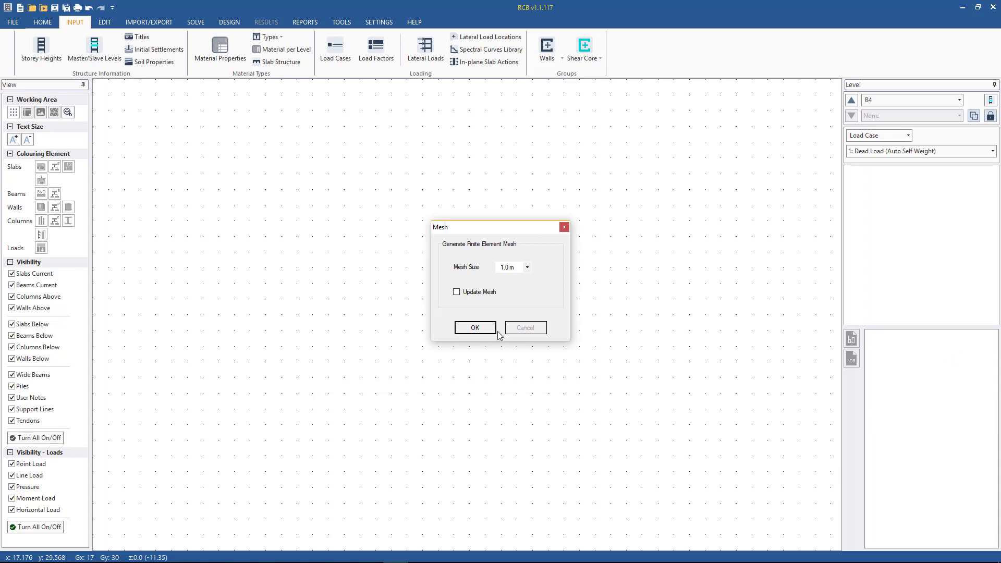
{"action": "left_click", "coordinate": [490, 329]}
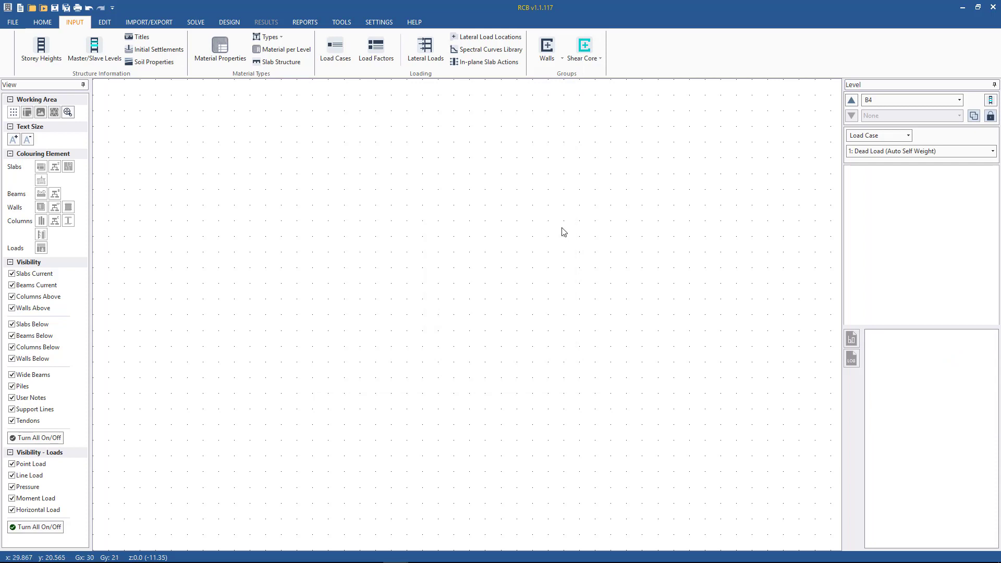
Step: Look through the storeys in the level list, keeping B4 as the current level
{"action": "left_click", "coordinate": [908, 100]}
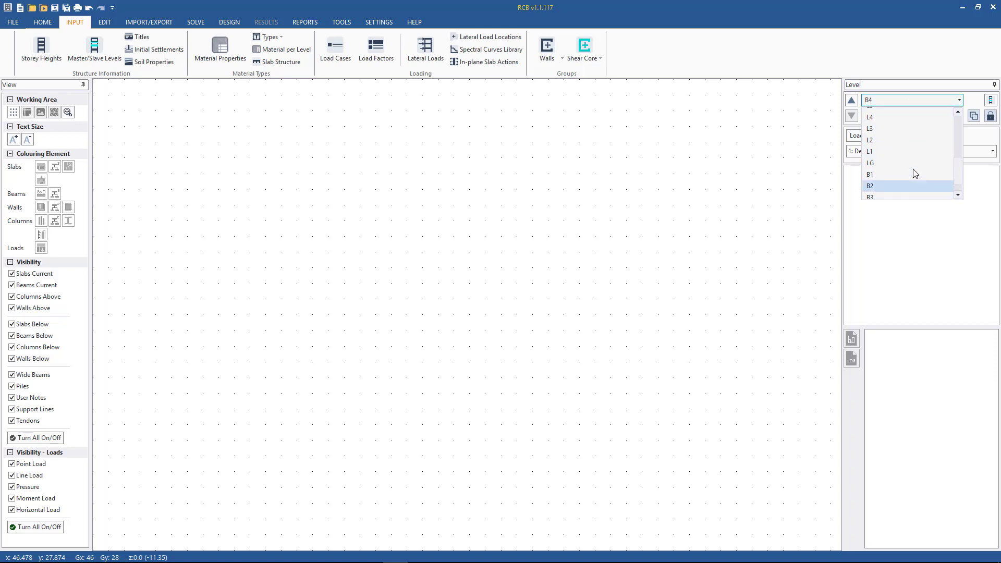
{"action": "scroll", "coordinate": [917, 166], "scroll_direction": "up", "scroll_amount": 4}
{"action": "scroll", "coordinate": [918, 161], "scroll_direction": "up", "scroll_amount": 1}
{"action": "scroll", "coordinate": [918, 161], "scroll_direction": "down", "scroll_amount": 5}
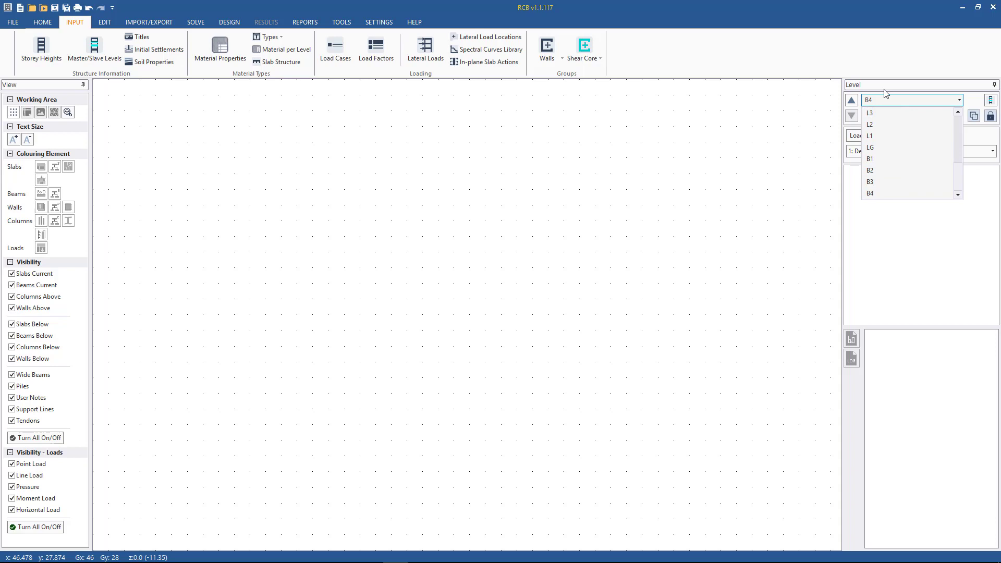
{"action": "left_click", "coordinate": [886, 193]}
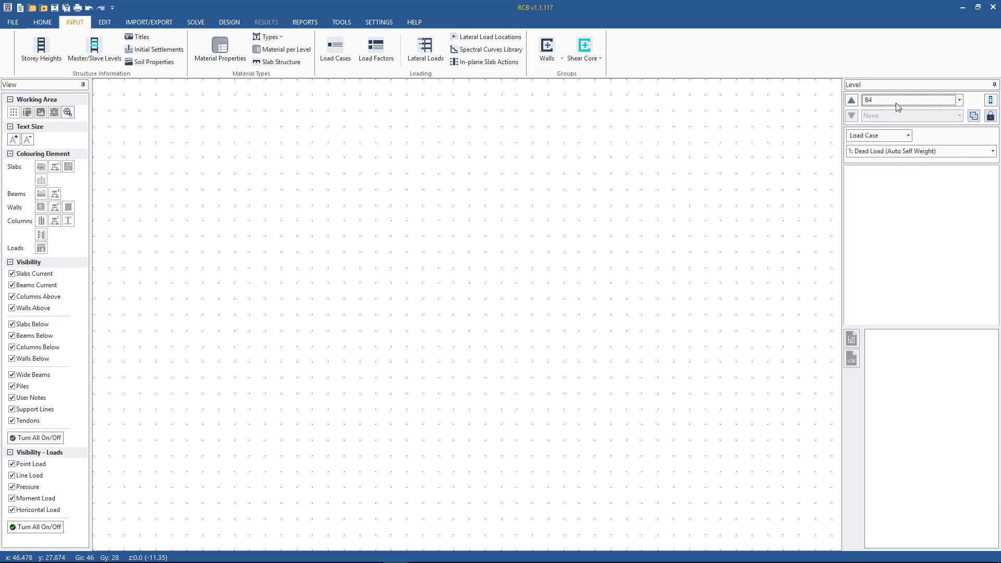
Step: Switch the current level to B3, to B1 and back to B4
{"action": "left_click", "coordinate": [894, 101]}
{"action": "left_click", "coordinate": [880, 180]}
{"action": "left_click", "coordinate": [892, 100]}
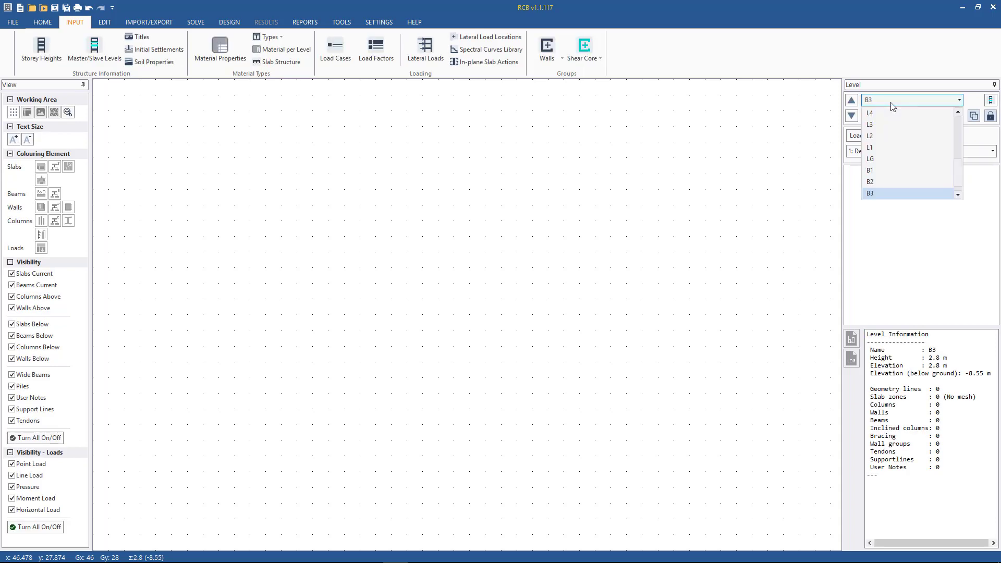
{"action": "left_click", "coordinate": [877, 172]}
{"action": "left_click", "coordinate": [896, 101]}
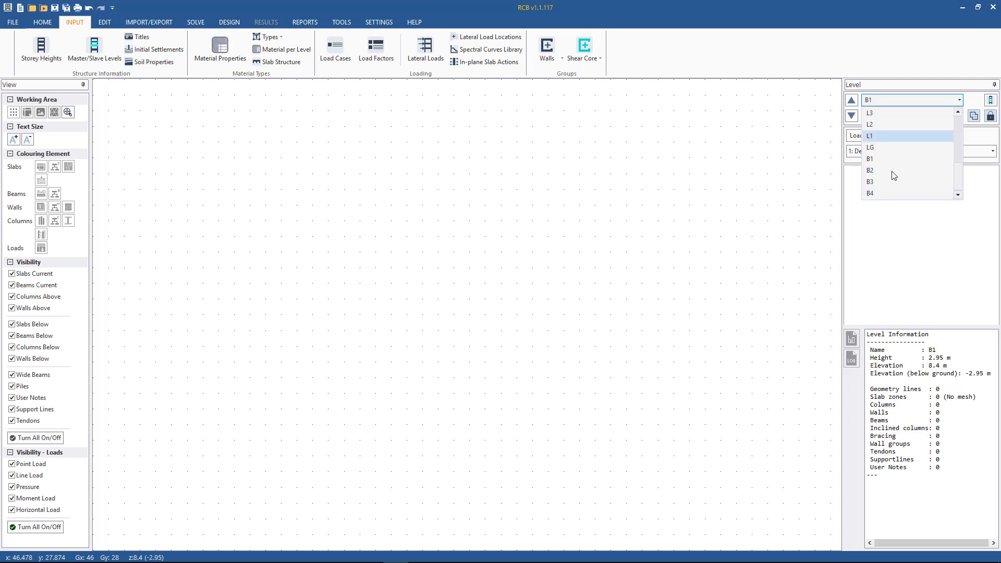
{"action": "left_click", "coordinate": [887, 194]}
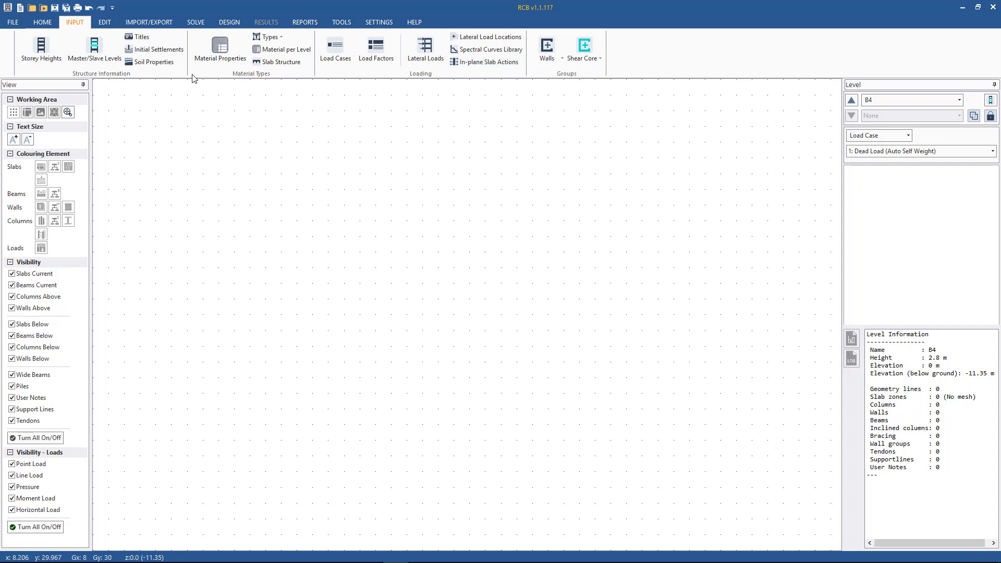
Step: Create a master/slave level group with B3 as the master and B2 as its slave
{"action": "left_click", "coordinate": [97, 64]}
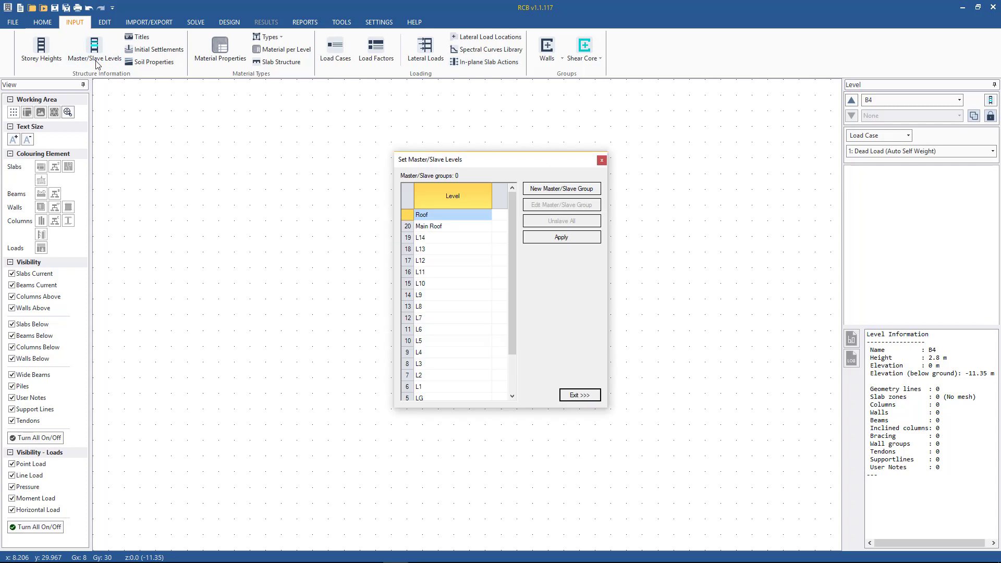
{"action": "left_click_drag", "start_coordinate": [454, 164], "coordinate": [420, 111]}
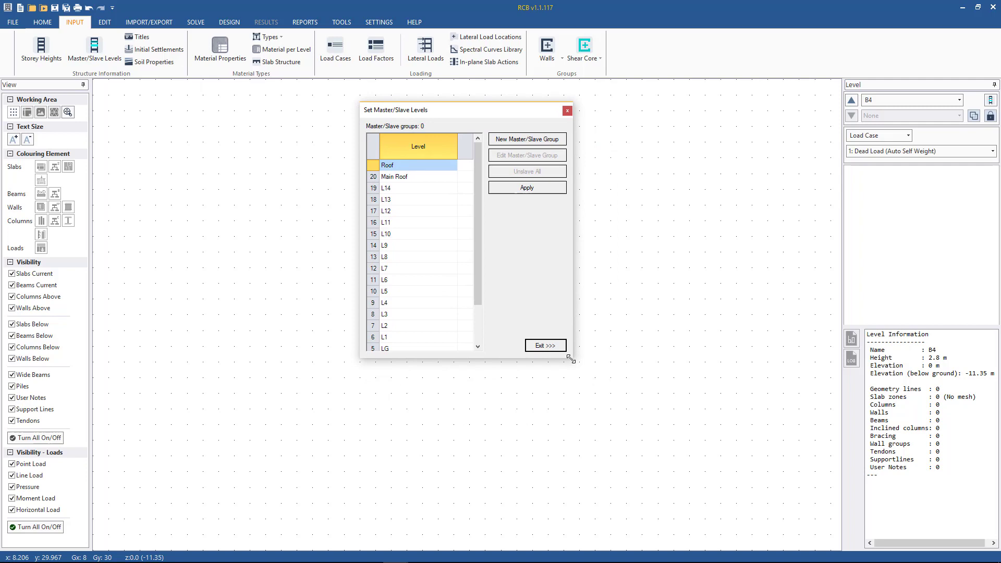
{"action": "left_click_drag", "start_coordinate": [573, 358], "coordinate": [578, 434]}
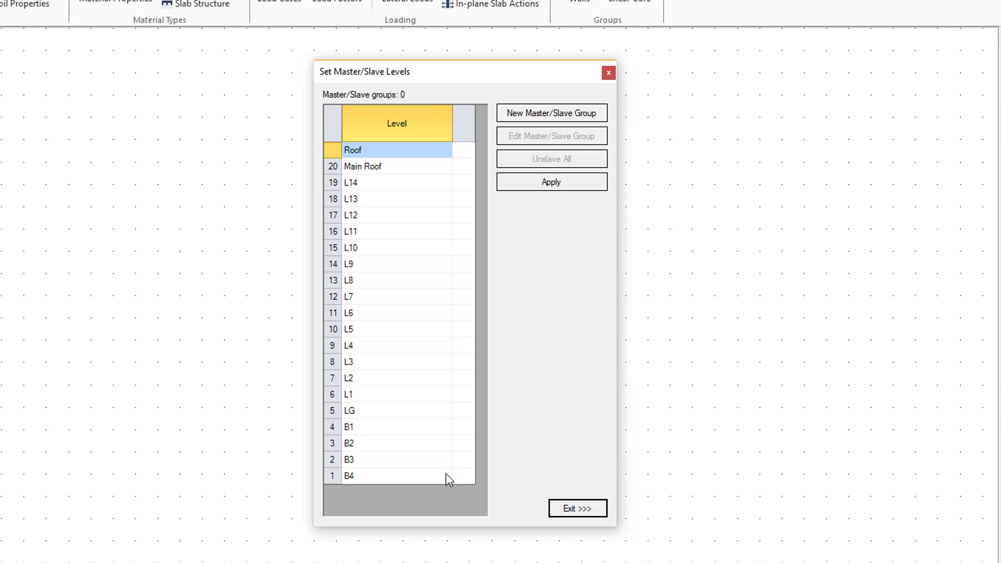
{"action": "left_click", "coordinate": [420, 461]}
{"action": "left_click", "coordinate": [543, 115]}
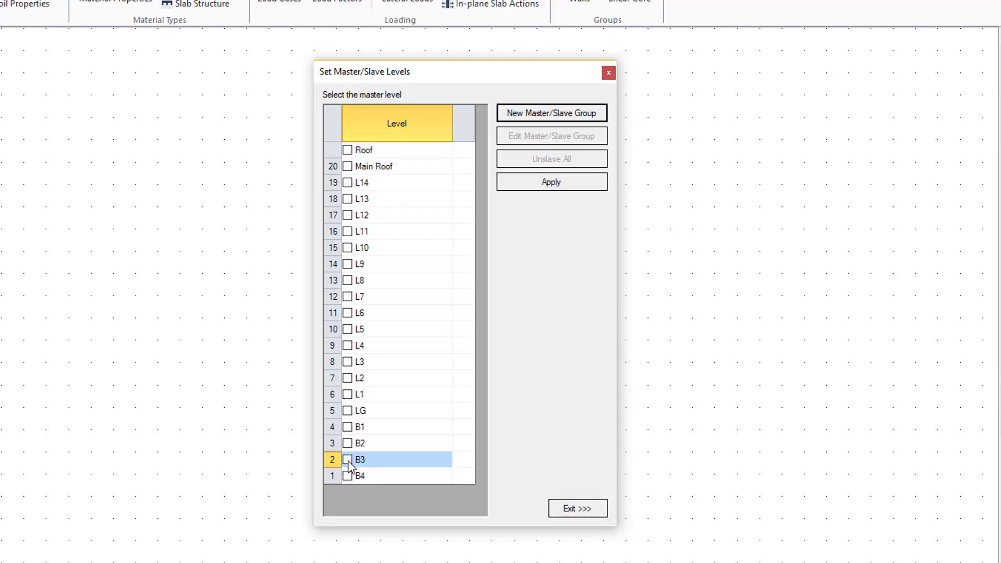
{"action": "left_click", "coordinate": [348, 461]}
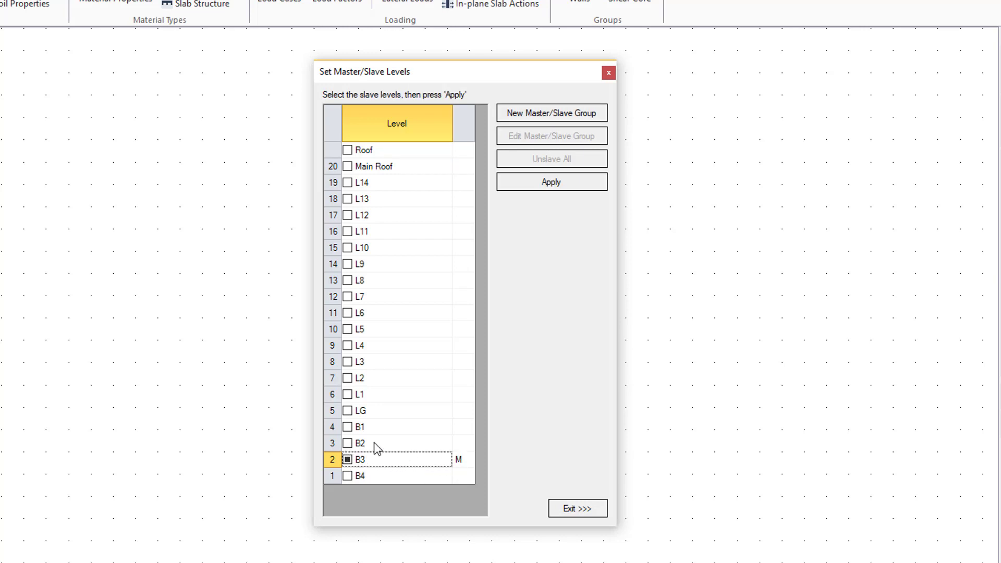
{"action": "left_click", "coordinate": [347, 443]}
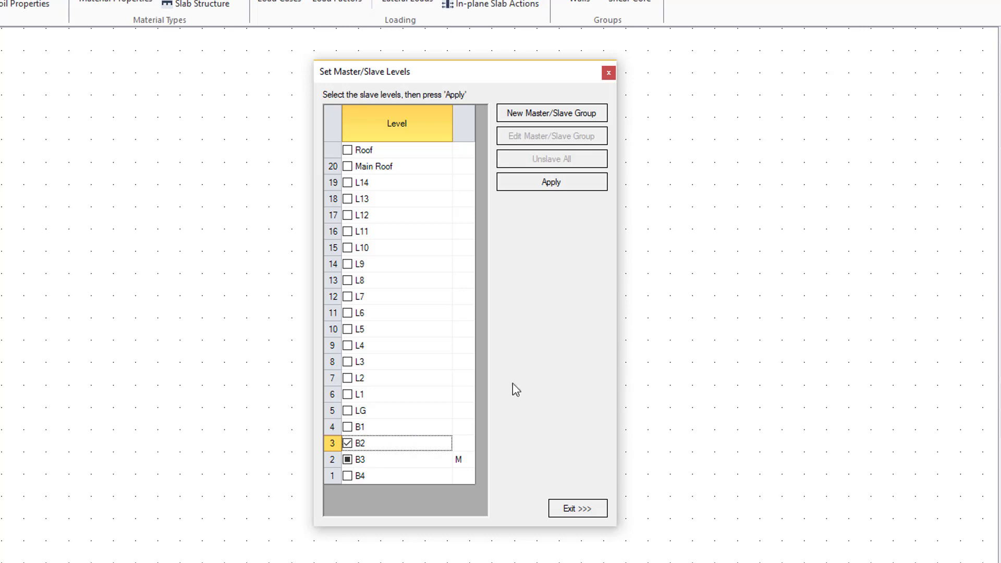
{"action": "left_click", "coordinate": [542, 183]}
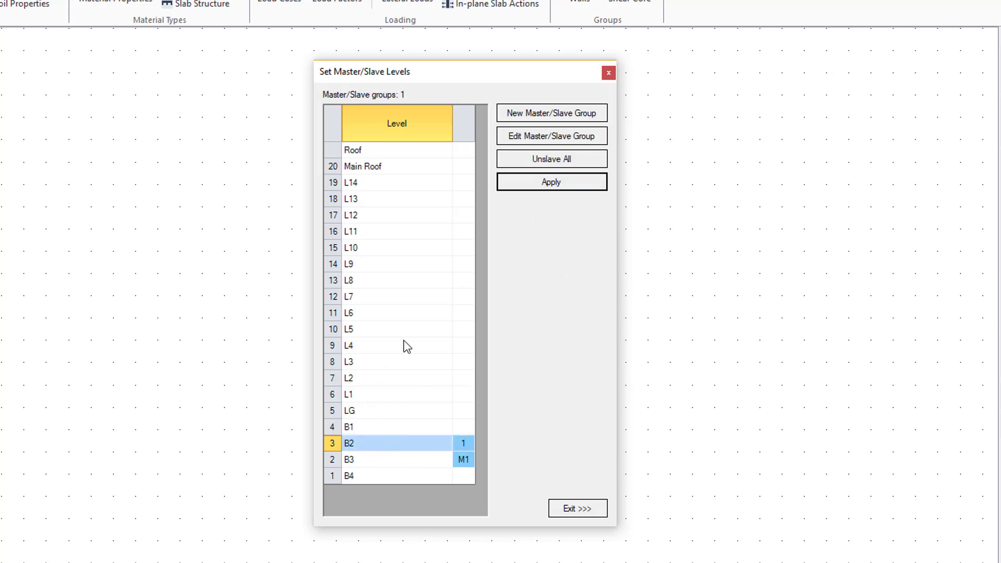
Step: Create a second master/slave group with L6 as master and L7 to L11 as slaves, and close the level grouping settings
{"action": "left_click", "coordinate": [545, 115]}
{"action": "left_click", "coordinate": [348, 313]}
{"action": "left_click", "coordinate": [347, 297]}
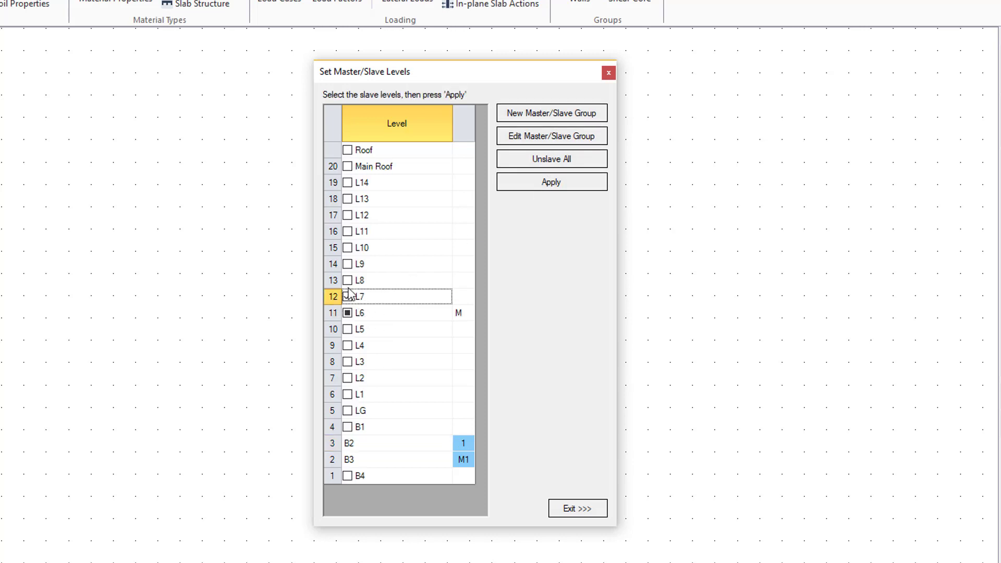
{"action": "left_click", "coordinate": [348, 279]}
{"action": "left_click", "coordinate": [348, 264]}
{"action": "left_click", "coordinate": [347, 248]}
{"action": "left_click", "coordinate": [347, 230]}
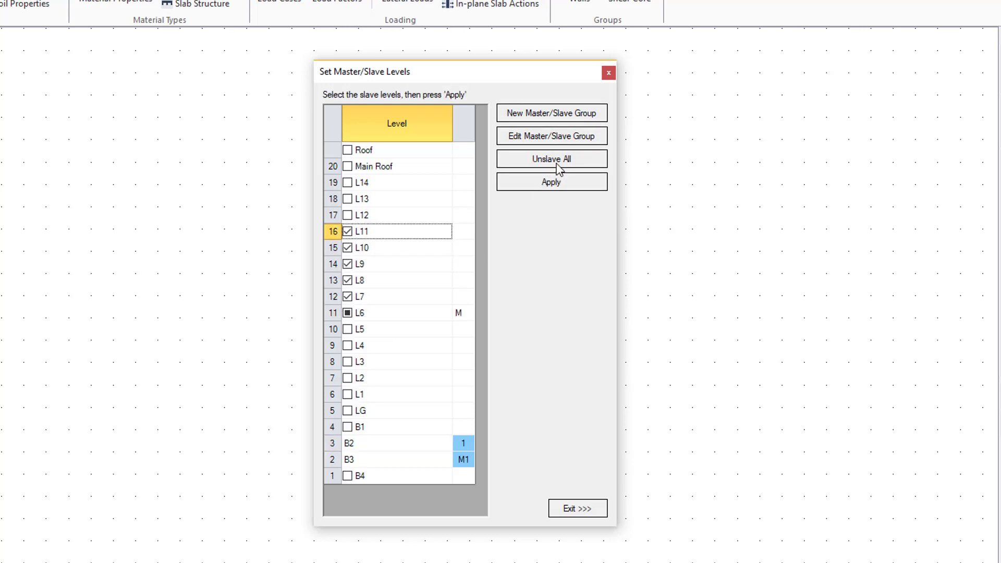
{"action": "left_click", "coordinate": [550, 183]}
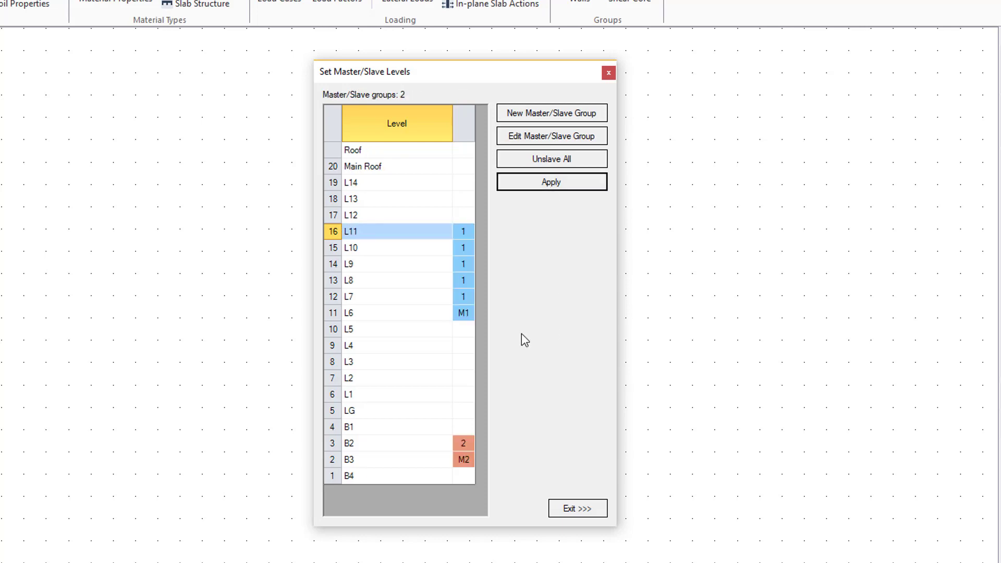
{"action": "left_click", "coordinate": [573, 508]}
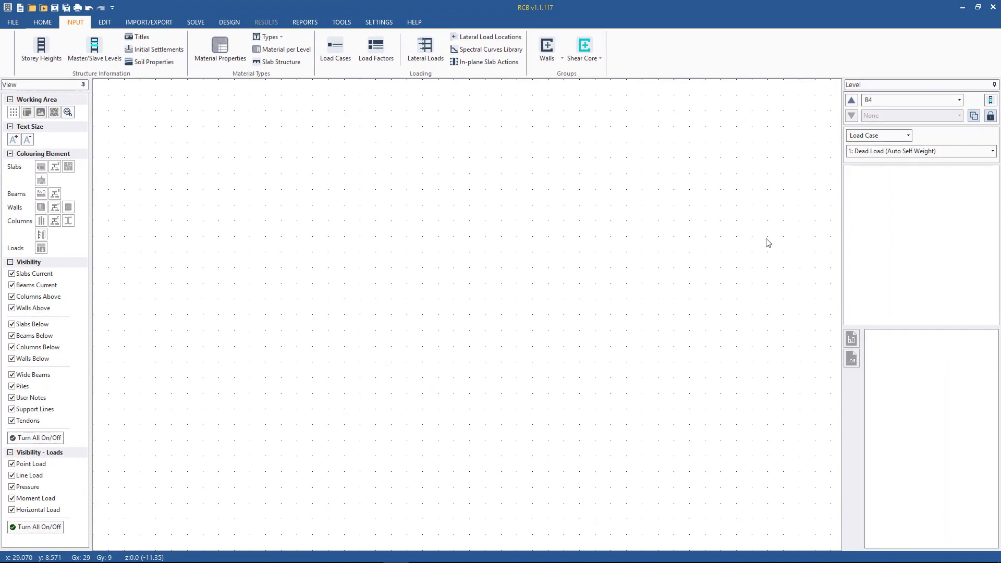
Step: Compare slave level B2 with its master B3, and jump from B2 to its master level
{"action": "left_click", "coordinate": [934, 100]}
{"action": "left_click", "coordinate": [886, 170]}
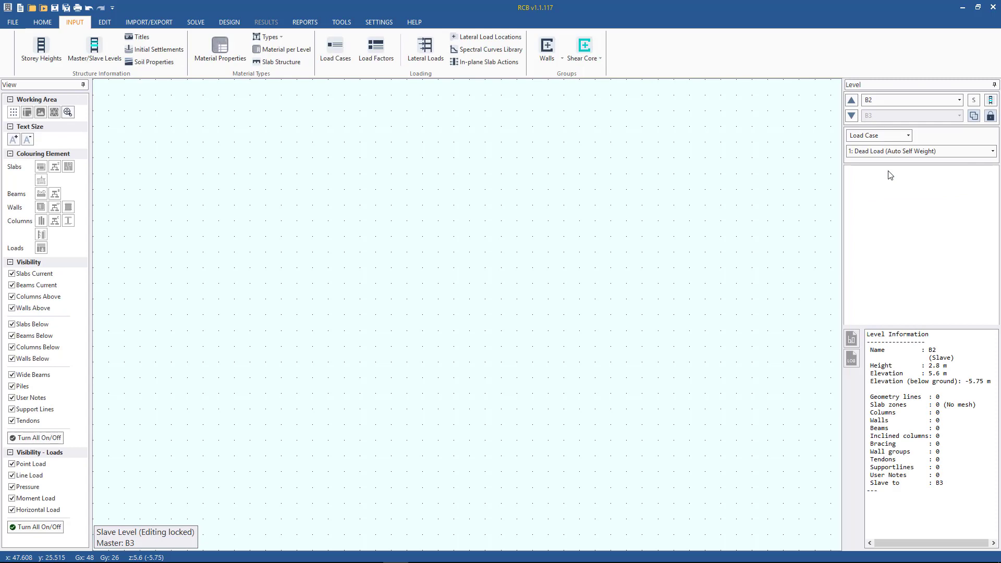
{"action": "left_click", "coordinate": [851, 116]}
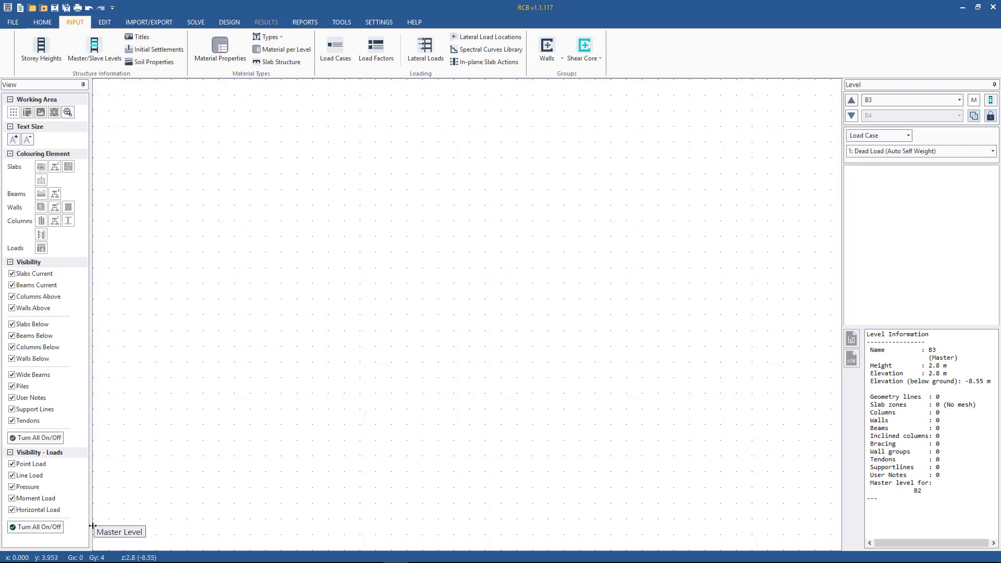
{"action": "left_click", "coordinate": [851, 100]}
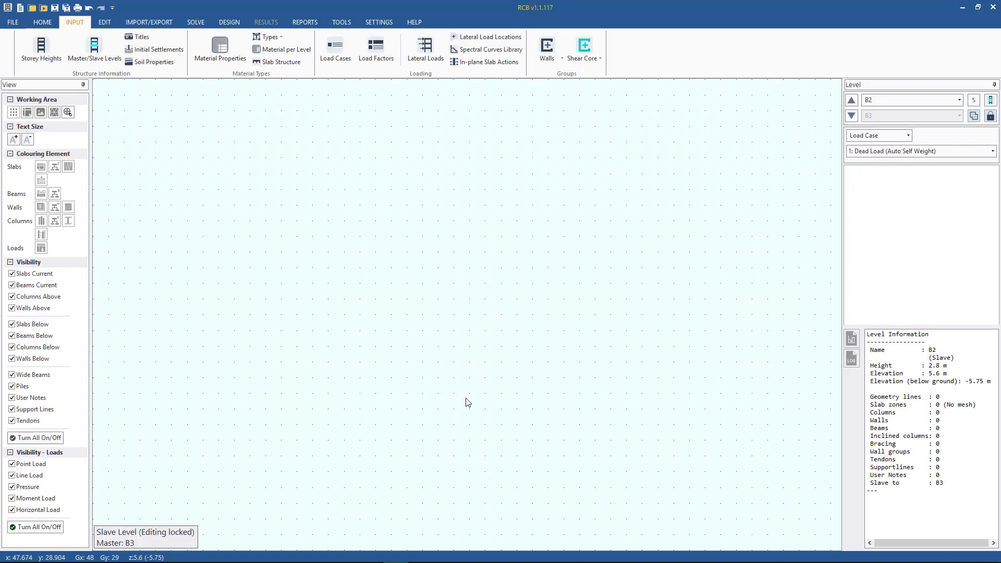
{"action": "left_click", "coordinate": [973, 100]}
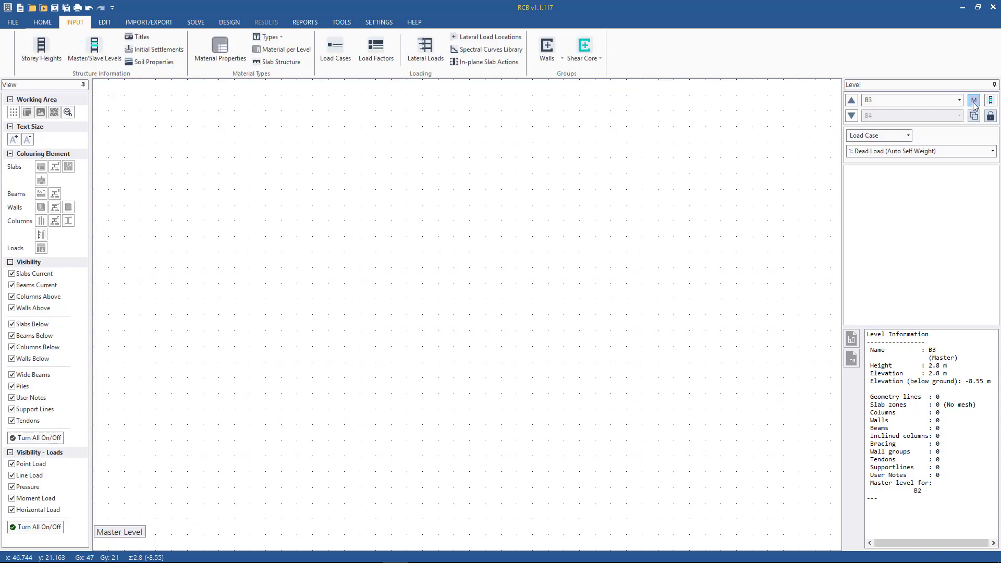
Step: View master level L6, go up through its slave levels from L7, and jump back to the master
{"action": "left_click", "coordinate": [944, 102]}
{"action": "scroll", "coordinate": [905, 139], "scroll_direction": "up", "scroll_amount": 2}
{"action": "left_click", "coordinate": [893, 133]}
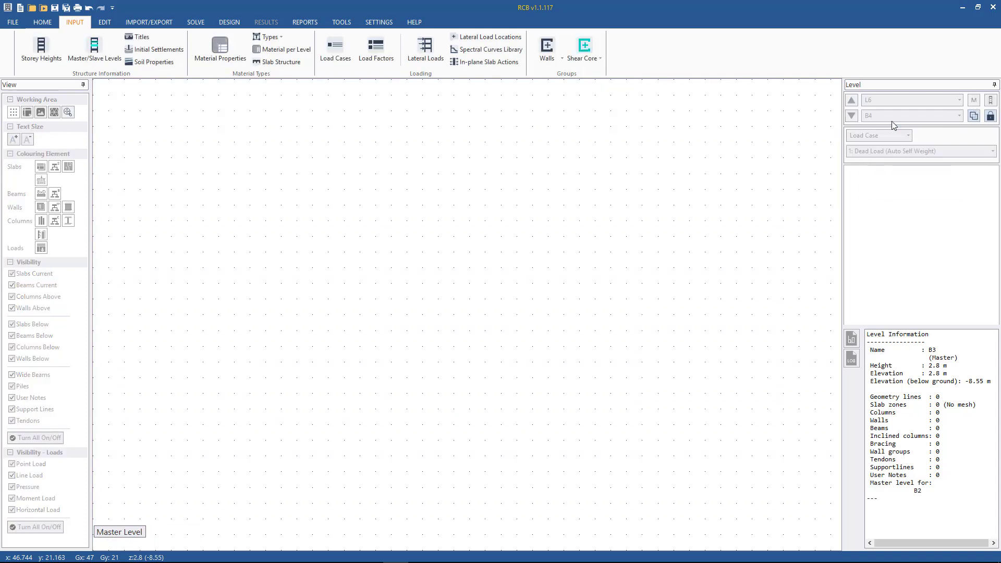
{"action": "left_click", "coordinate": [851, 100]}
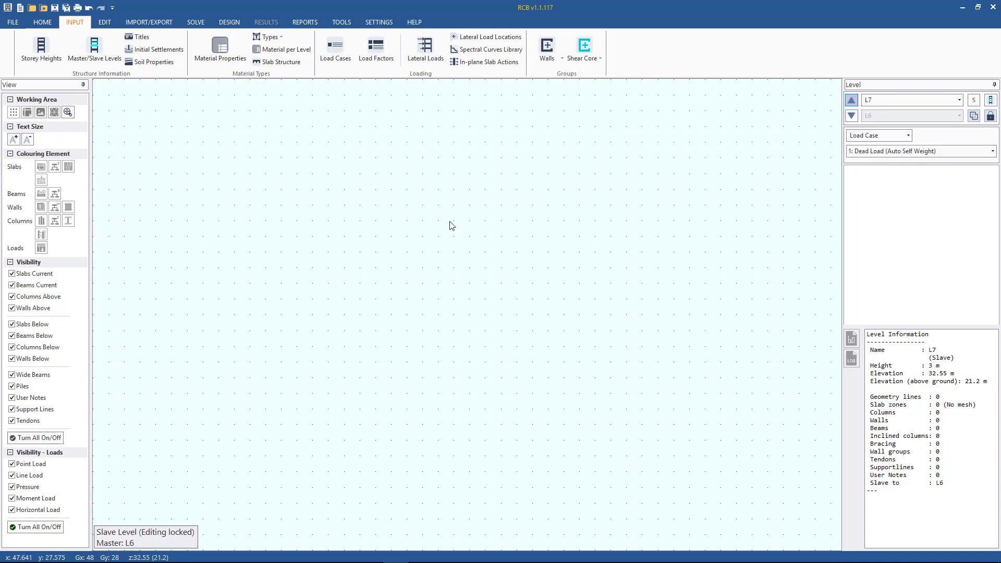
{"action": "left_click", "coordinate": [851, 100]}
{"action": "left_click", "coordinate": [851, 101]}
{"action": "left_click", "coordinate": [851, 101]}
{"action": "left_click", "coordinate": [969, 102]}
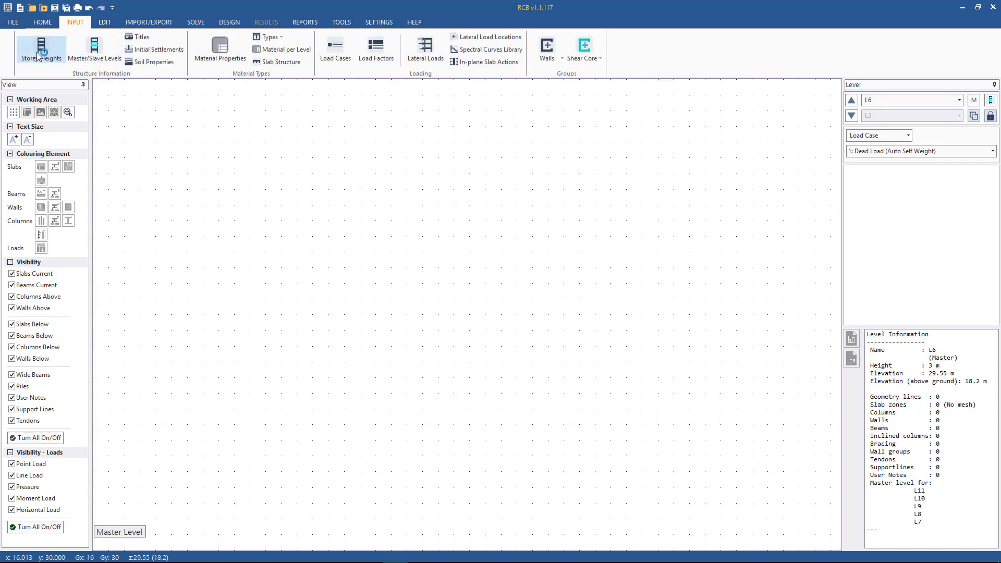
Step: Review the master/slave marks for all storeys in the storey heights table and close it without changes
{"action": "left_click", "coordinate": [41, 52]}
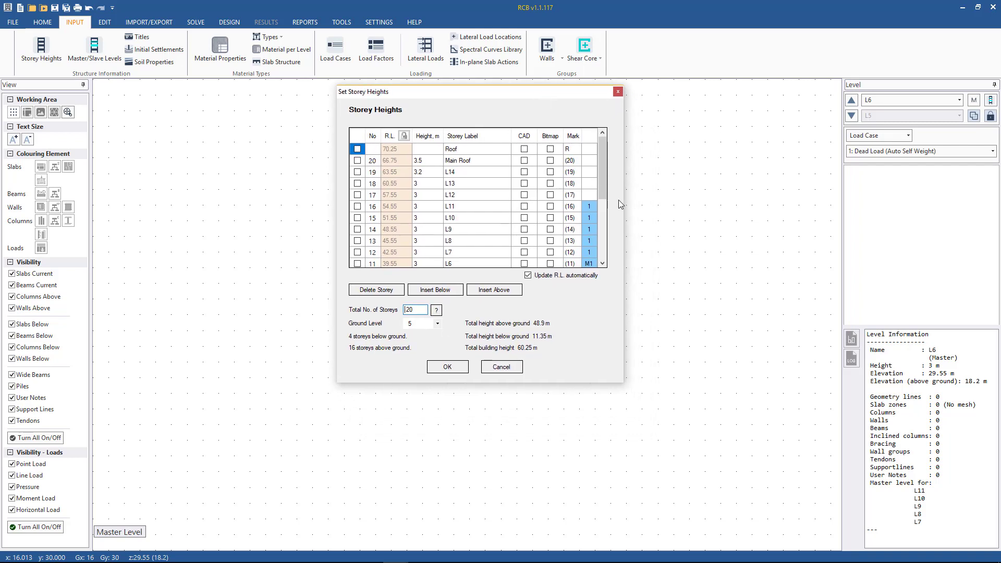
{"action": "left_click_drag", "start_coordinate": [604, 172], "coordinate": [611, 230]}
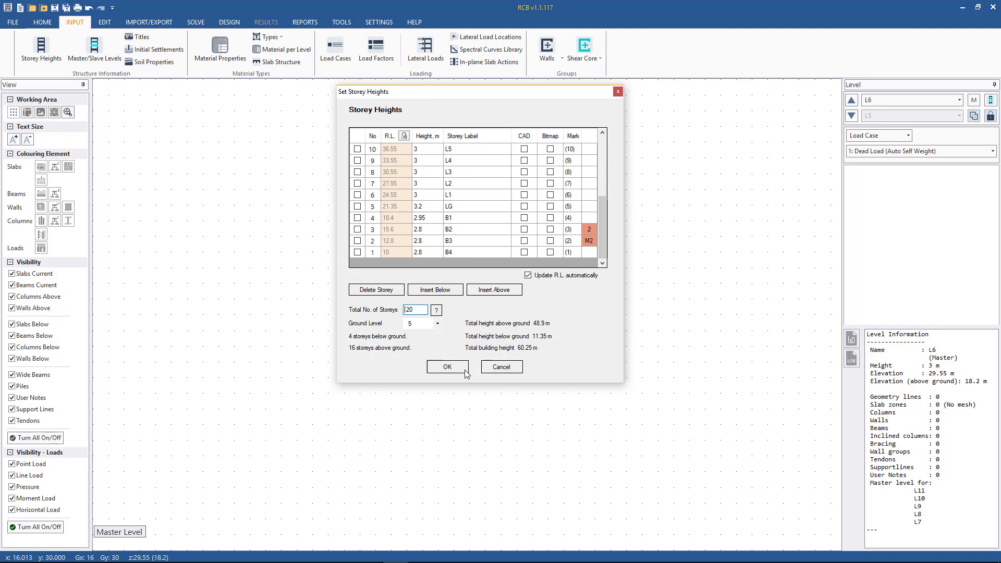
{"action": "left_click", "coordinate": [507, 369]}
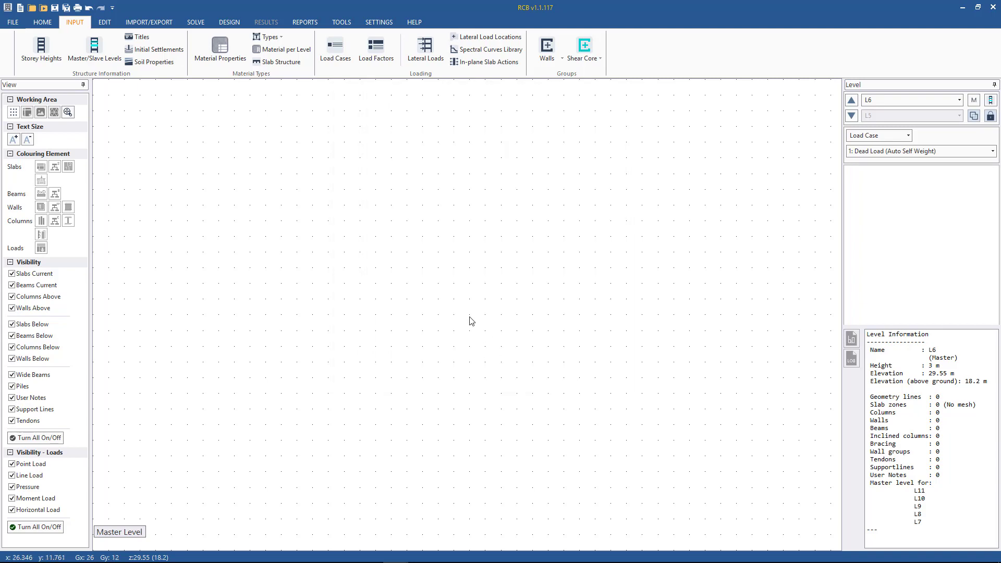